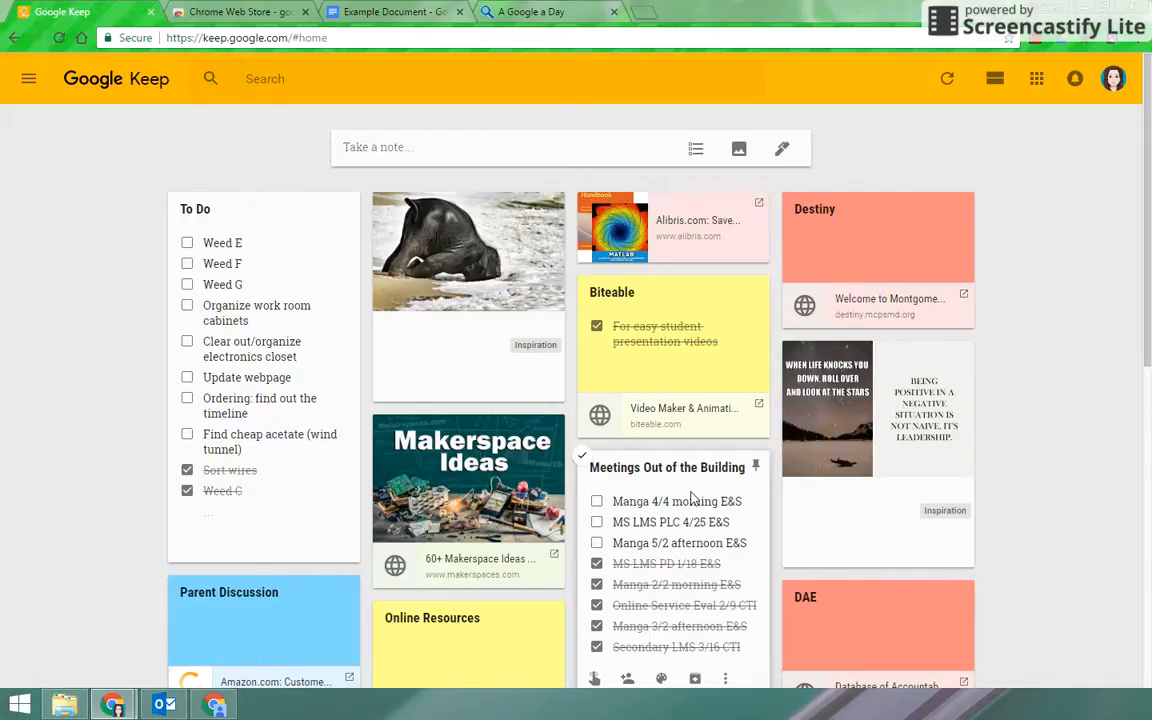
# Step: Create a new note titled "Note" with the text "thing 1"
pyautogui.scroll(-4, 1020, 440)
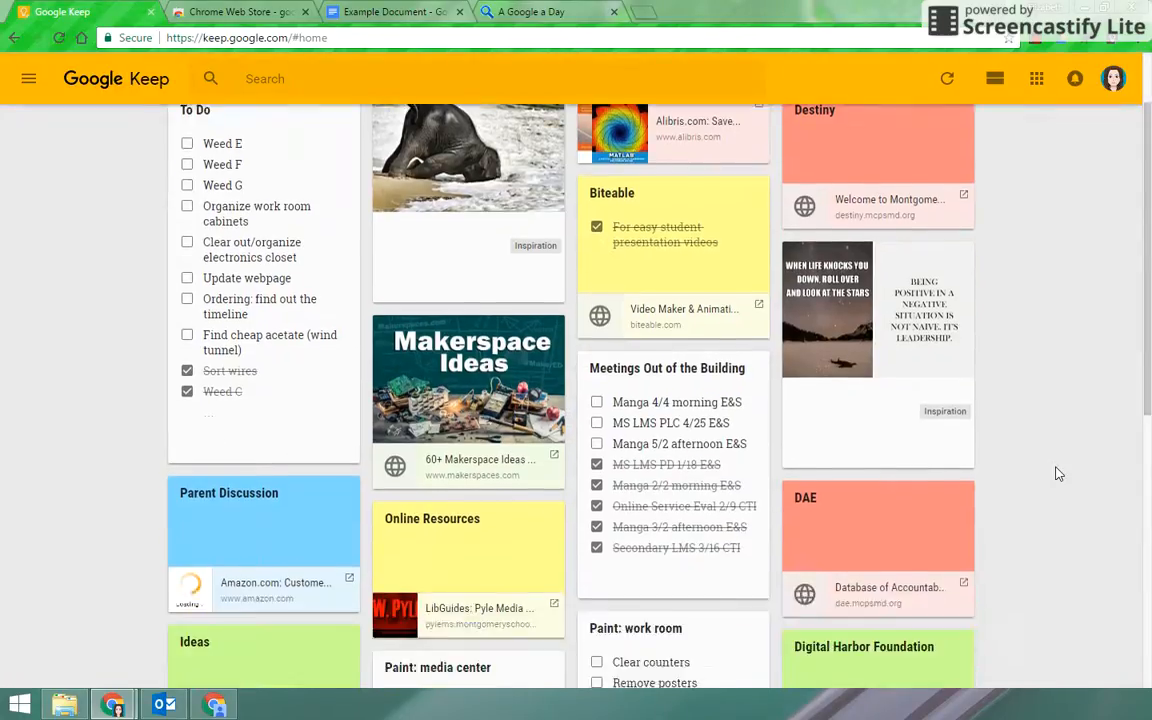
pyautogui.scroll(4, 1016, 431)
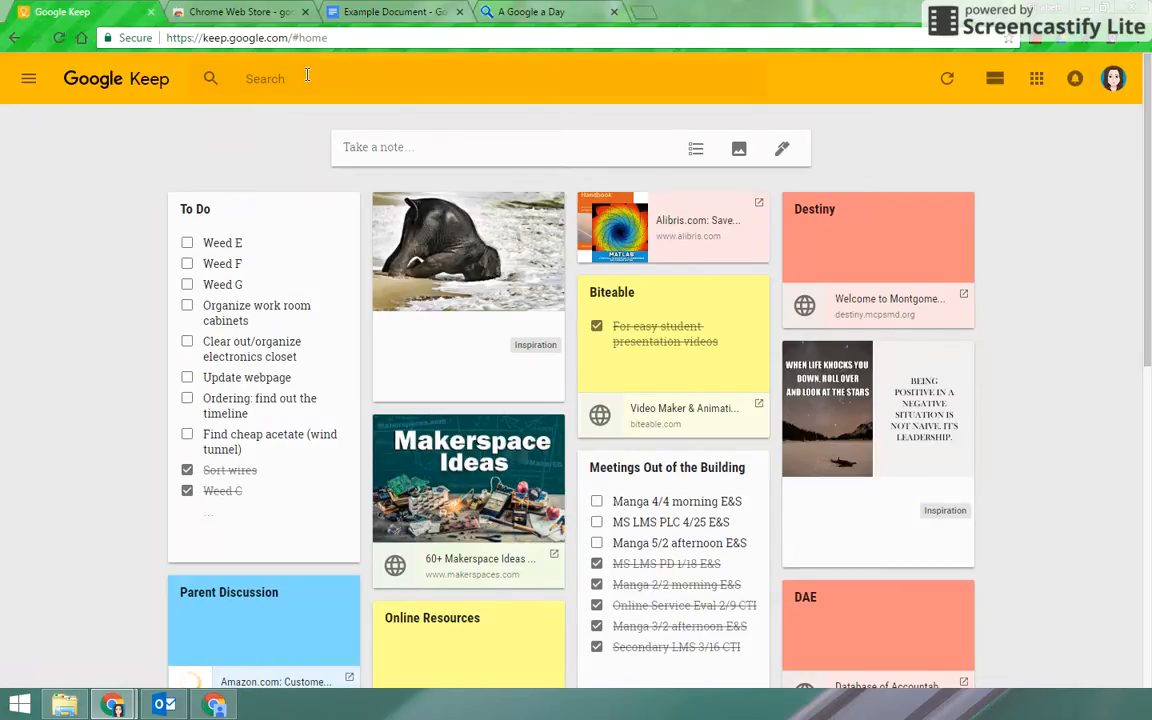
pyautogui.click(390, 146)
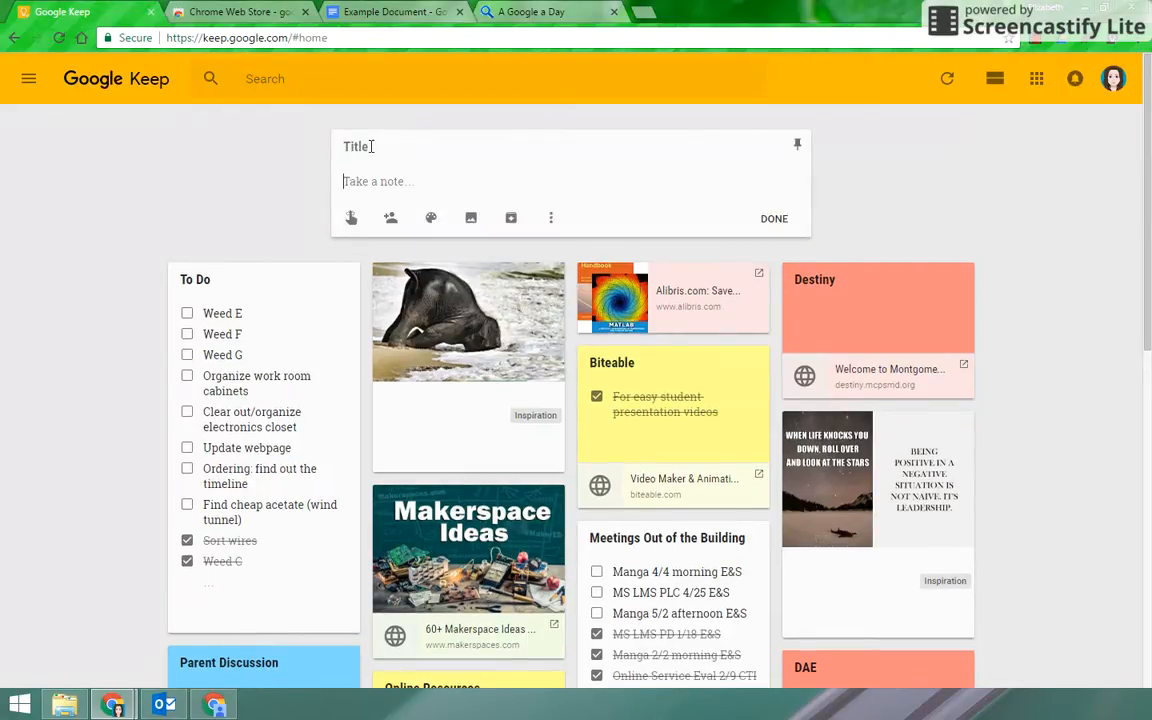
pyautogui.write('Note')
pyautogui.click(395, 182)
pyautogui.write('thing 1')
# Step: Turn the note into a checklist and add a second item, "thing 2"
pyautogui.click(551, 218)
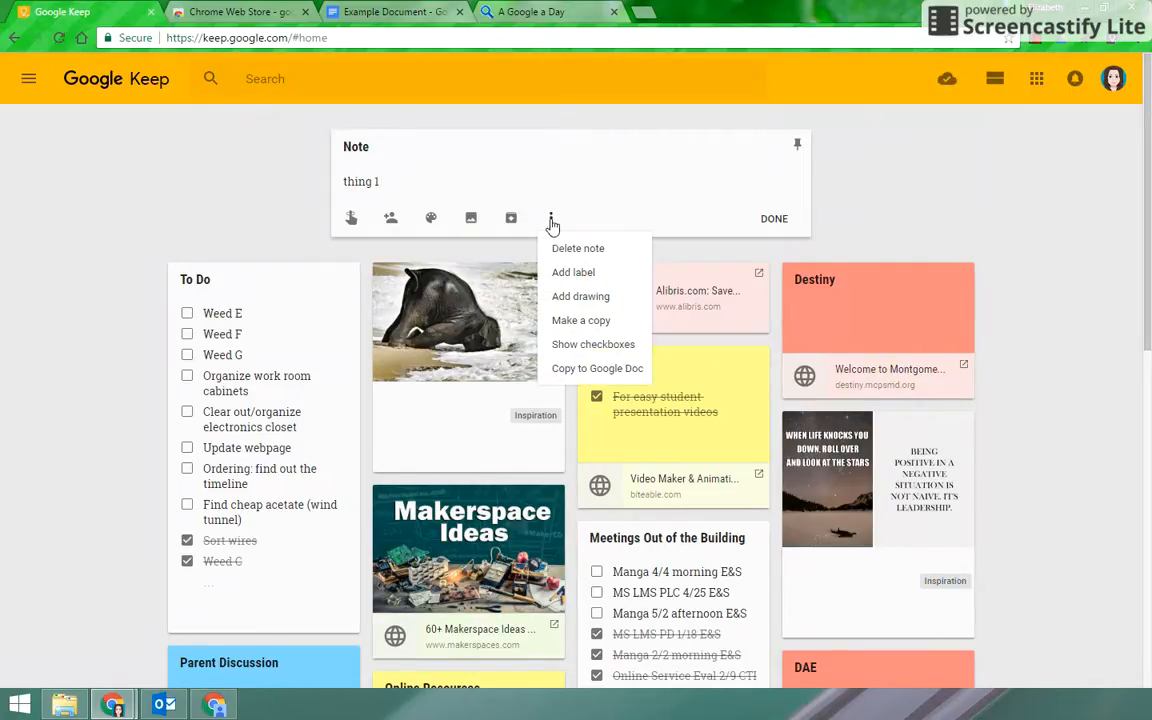
pyautogui.click(581, 345)
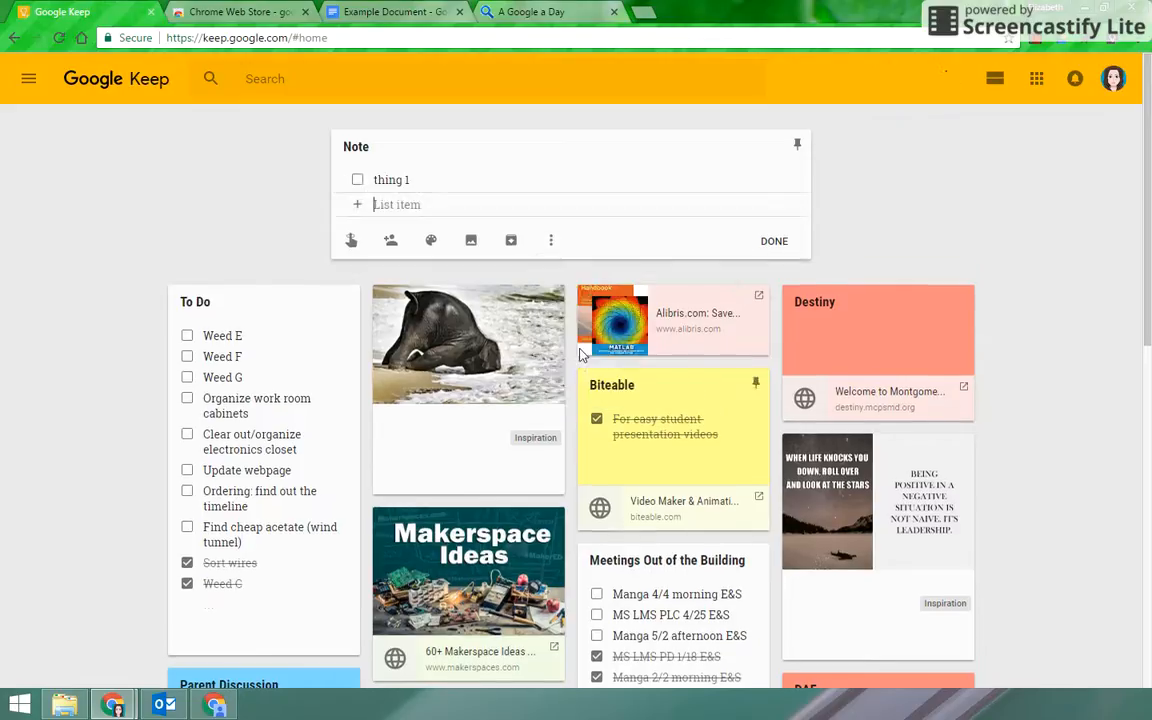
pyautogui.click(405, 203)
pyautogui.write('thing 2')
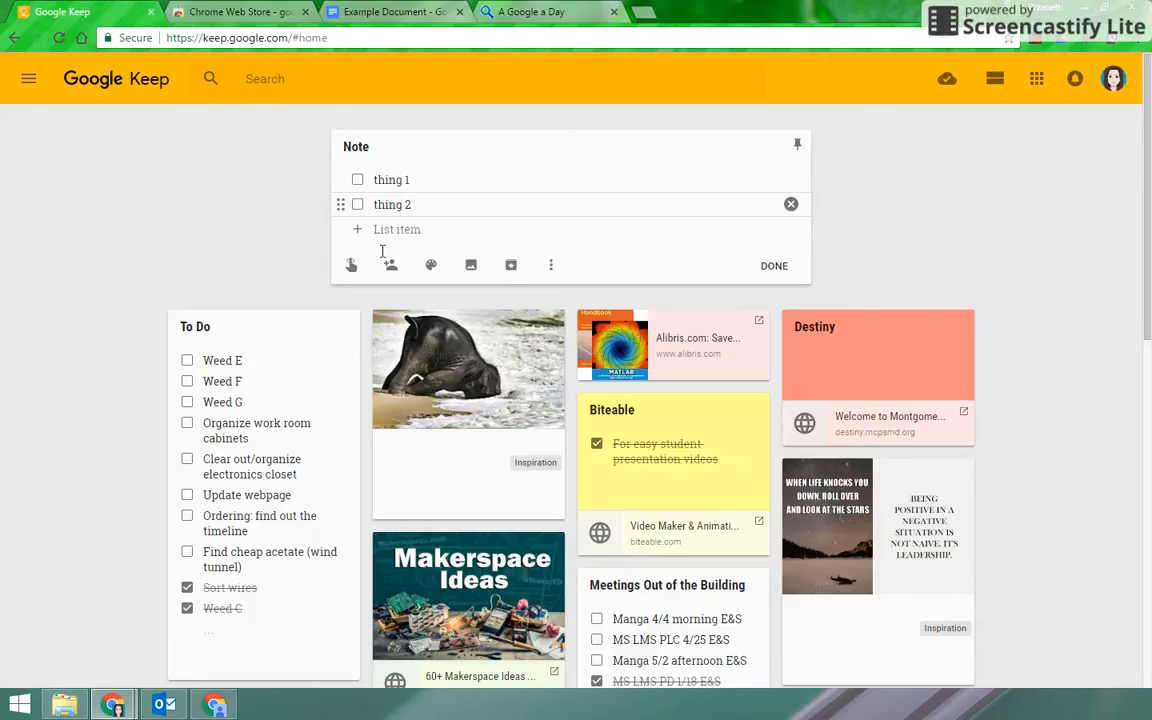
# Step: Change the new note's color to teal and finish editing it
pyautogui.moveTo(431, 265)
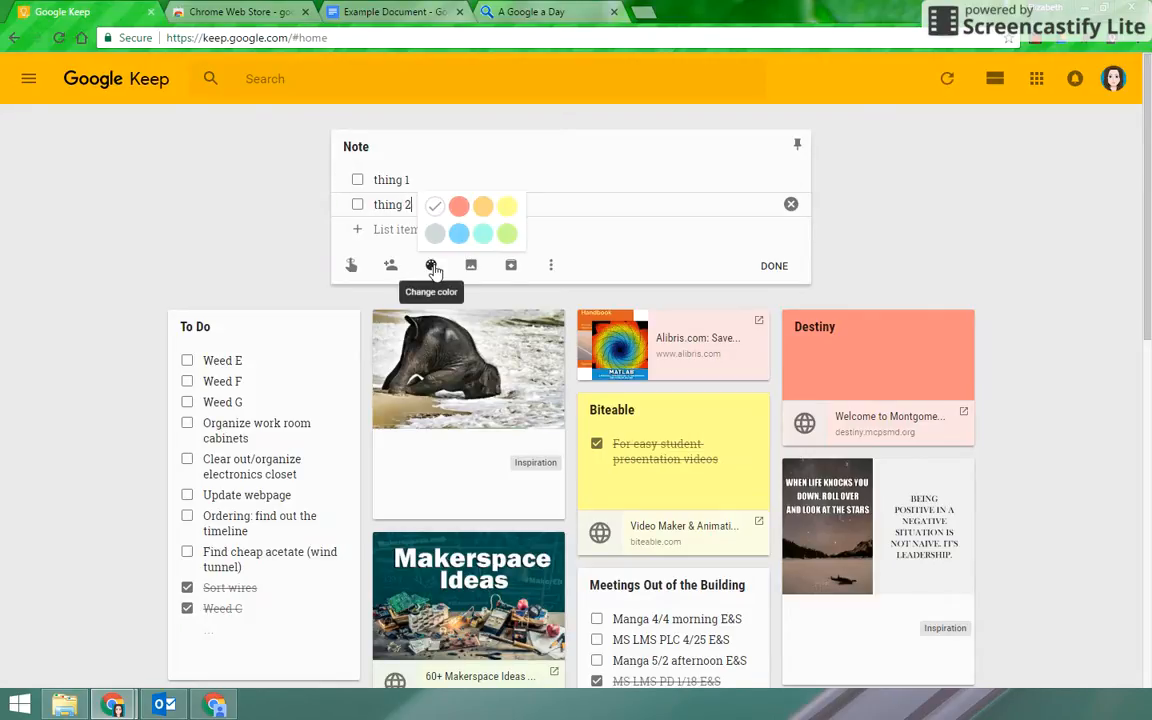
pyautogui.click(483, 234)
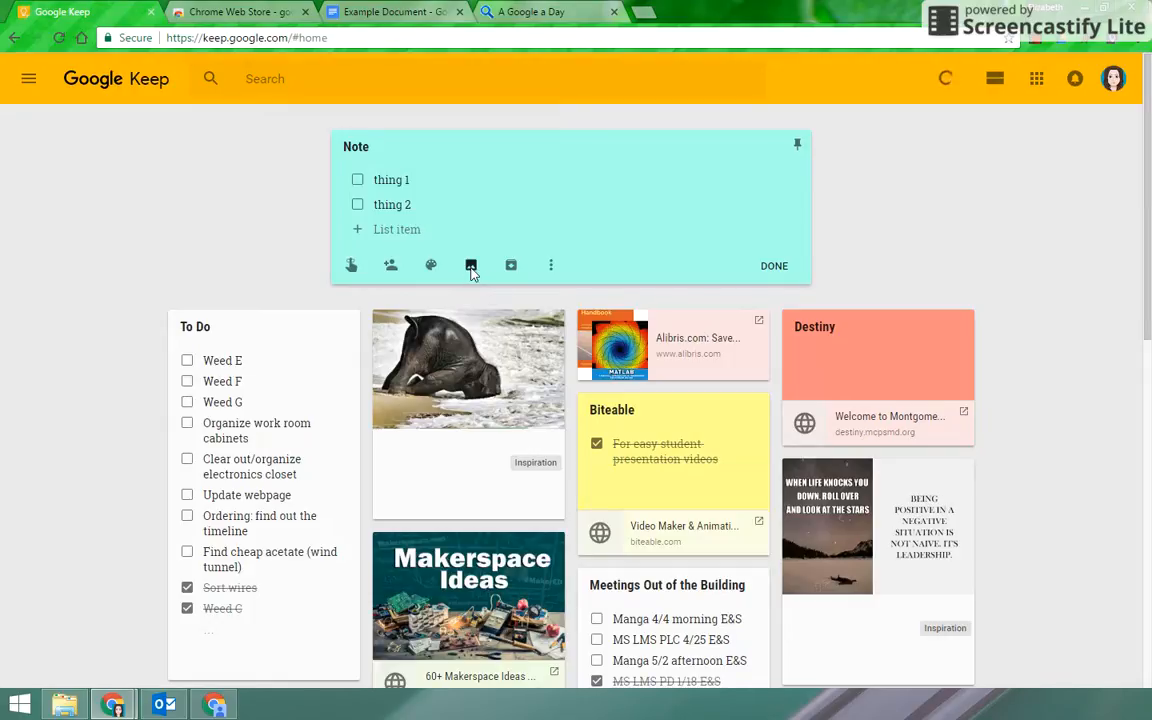
pyautogui.click(471, 266)
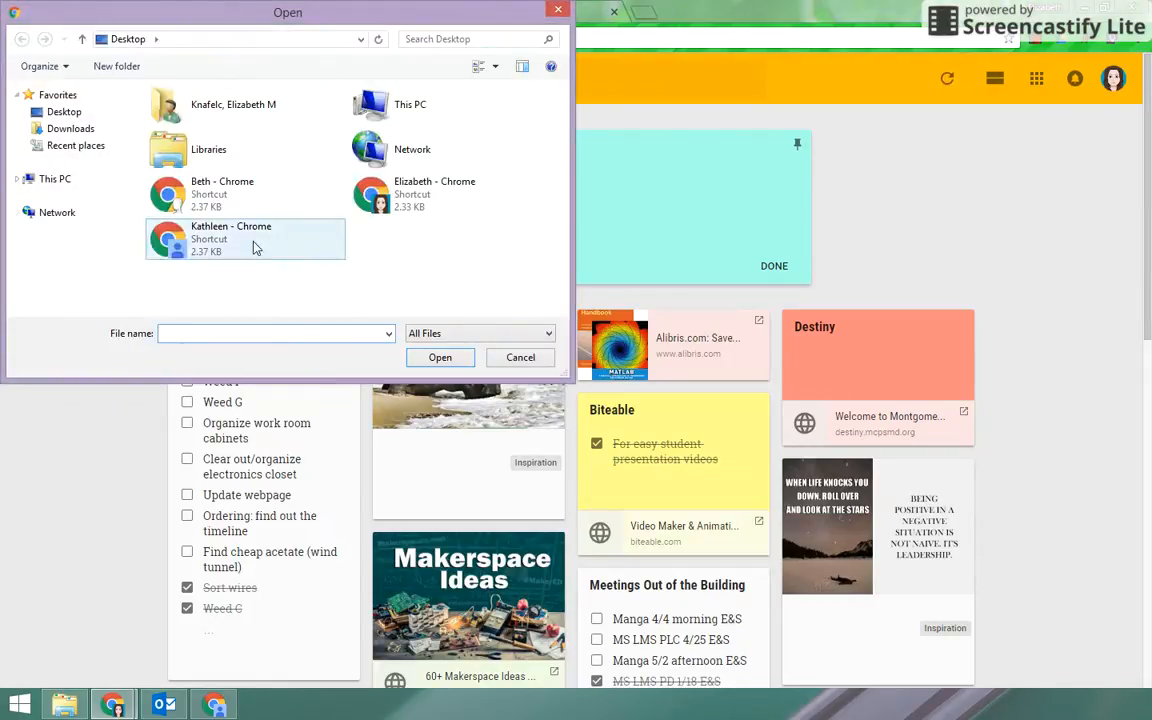
pyautogui.click(531, 362)
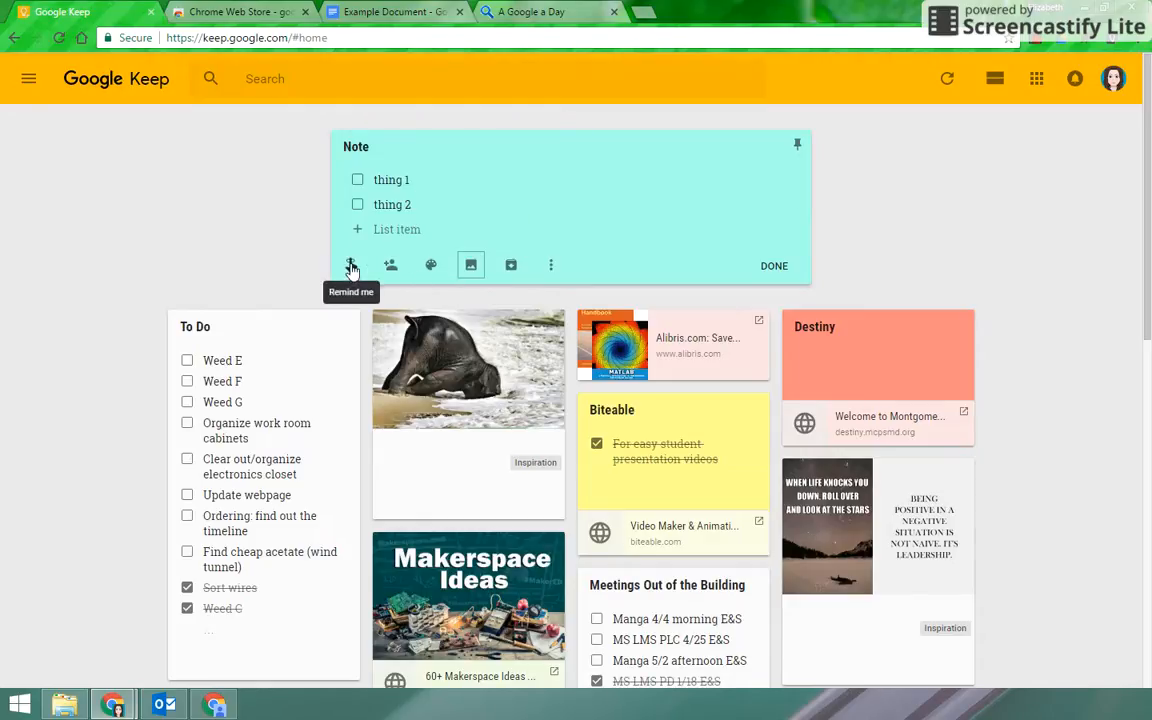
pyautogui.click(771, 276)
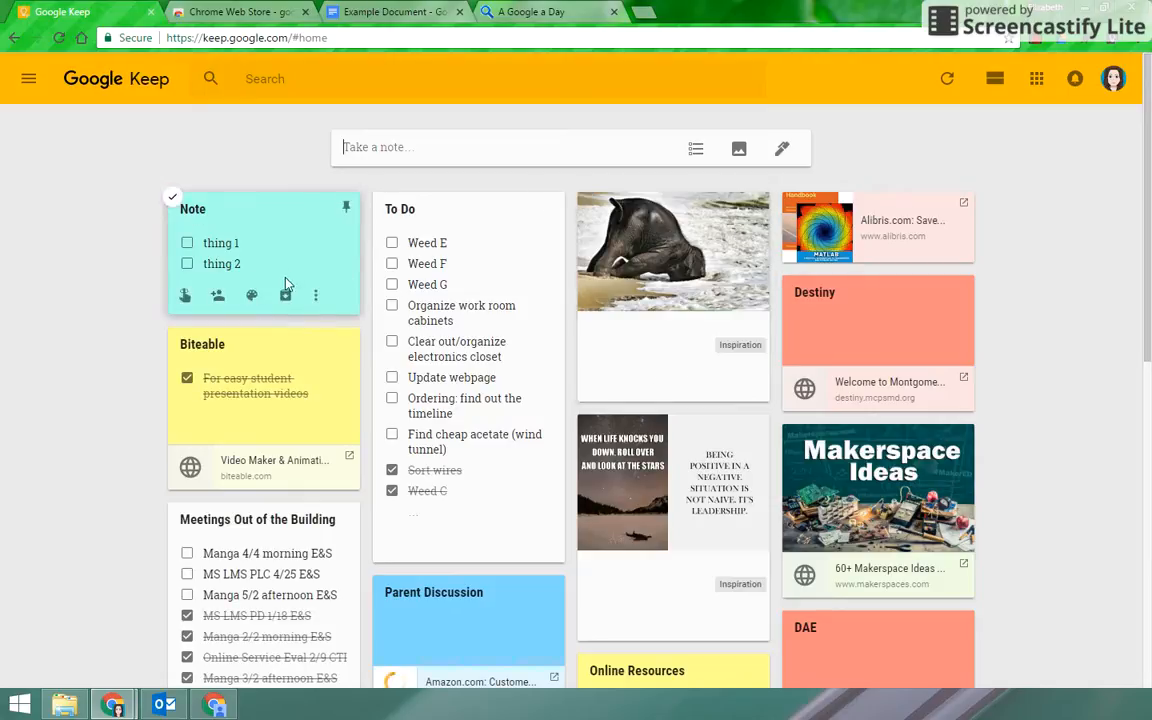
# Step: Check off "thing 1" and "thing 2" in the teal note, and uncheck both items again
pyautogui.click(187, 243)
pyautogui.click(187, 264)
pyautogui.click(187, 243)
pyautogui.click(187, 264)
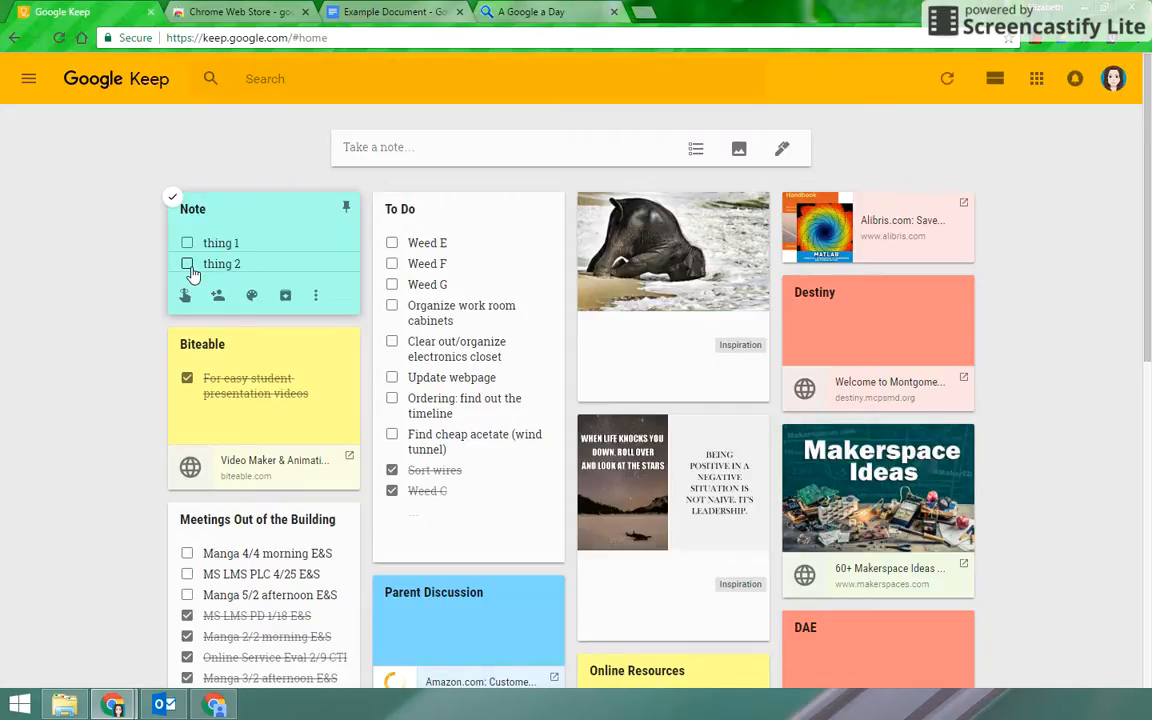
# Step: Add the Inspiration label to the teal note titled "Note"
pyautogui.click(316, 295)
pyautogui.click(341, 351)
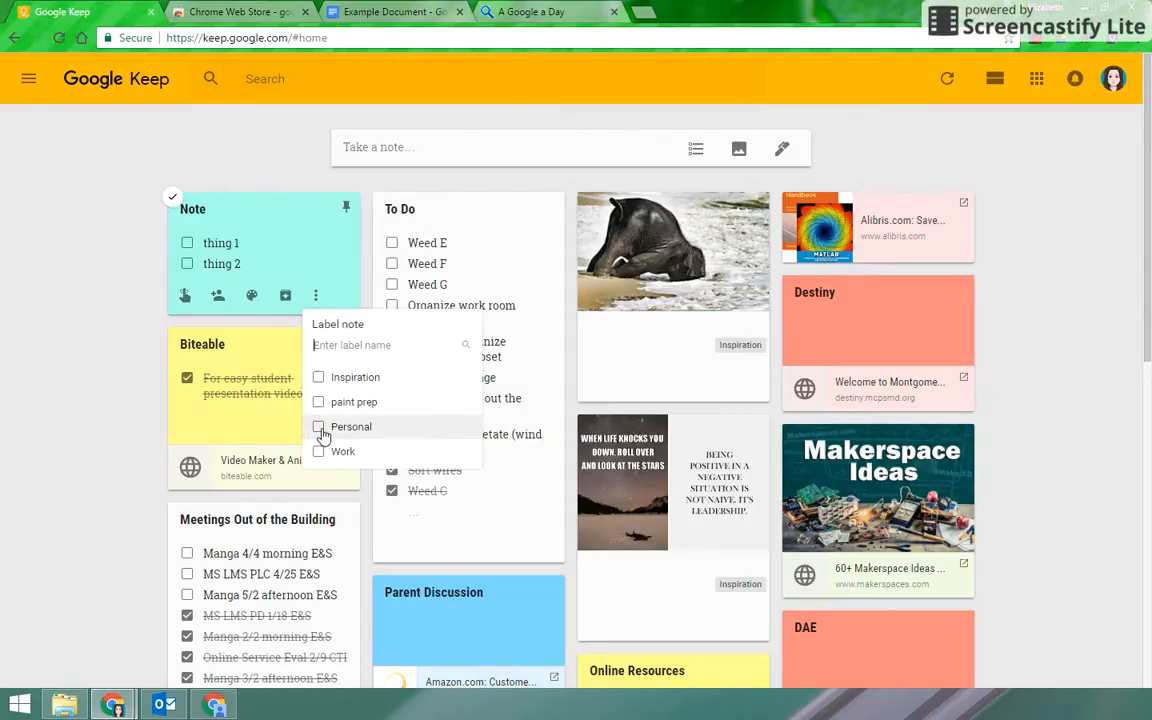
pyautogui.click(318, 379)
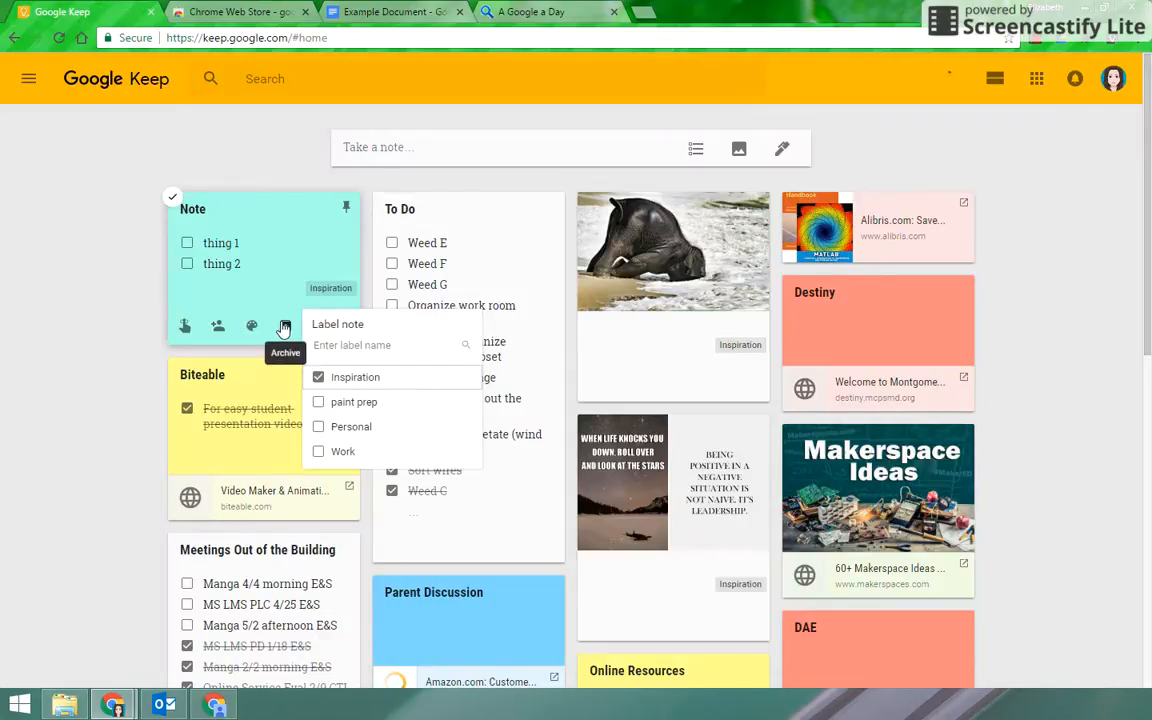
# Step: Search the notes by type to show only lists, and clear that filter
pyautogui.click(271, 80)
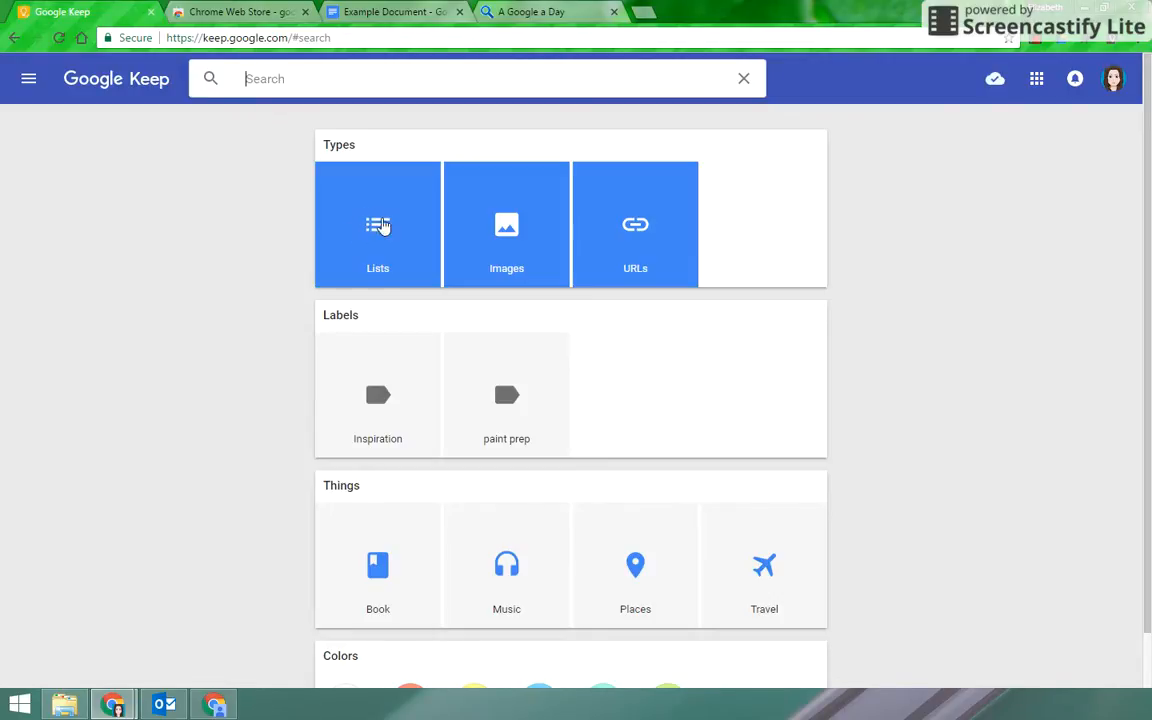
pyautogui.click(372, 232)
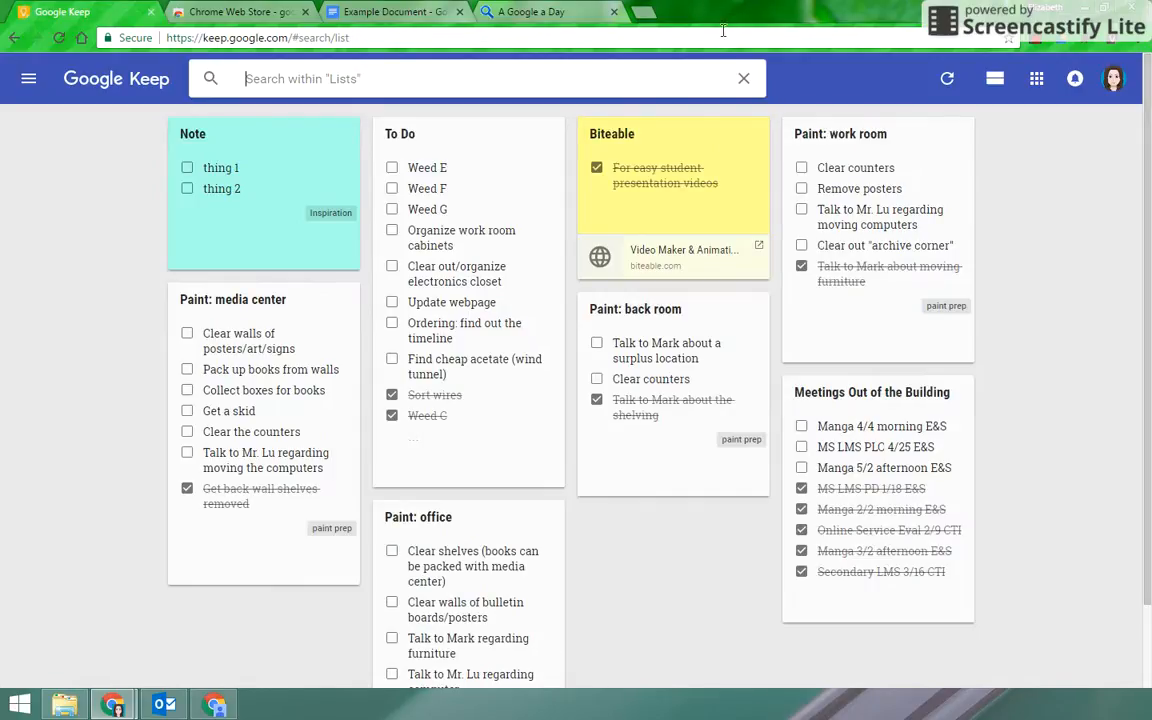
pyautogui.click(743, 78)
# Step: Filter the notes by teal and by blue, and leave the search to return to all notes
pyautogui.scroll(-2, 433, 320)
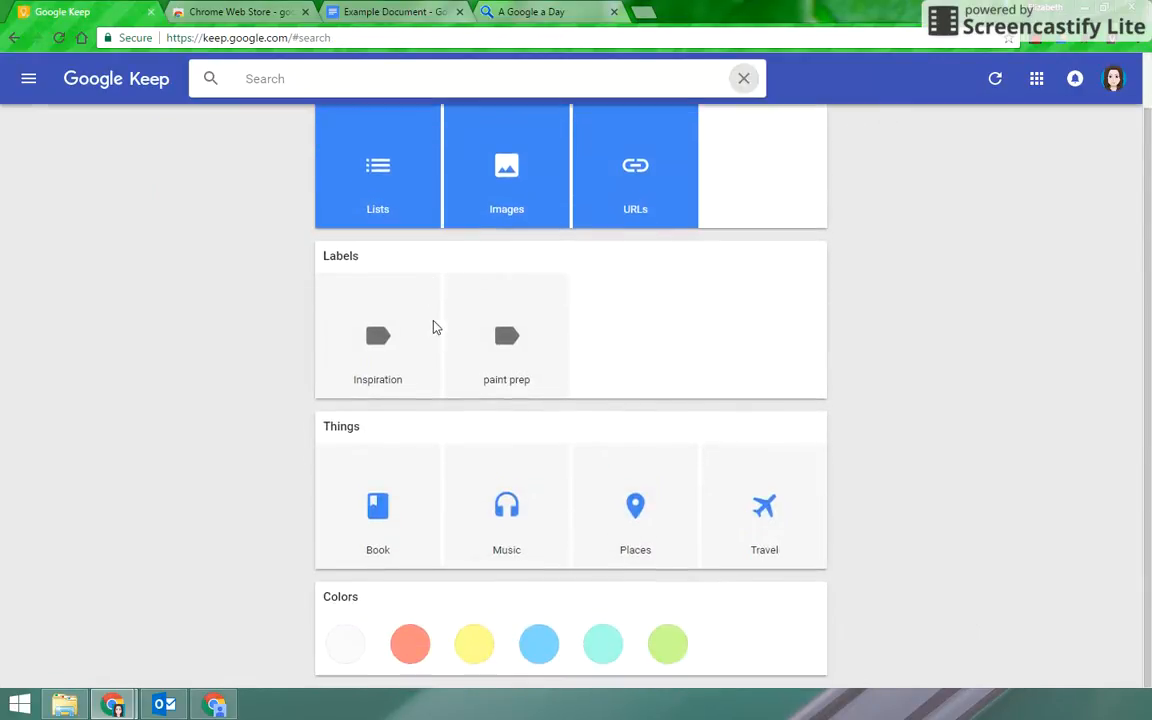
pyautogui.click(613, 644)
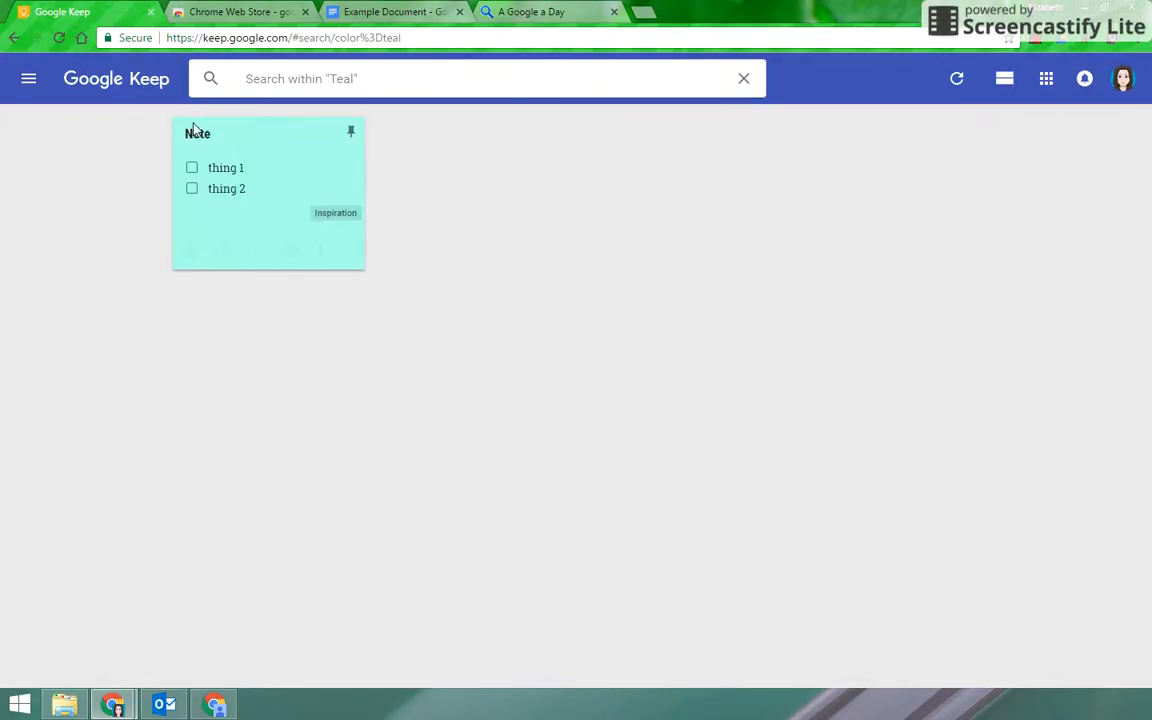
pyautogui.click(743, 78)
pyautogui.scroll(-1, 603, 606)
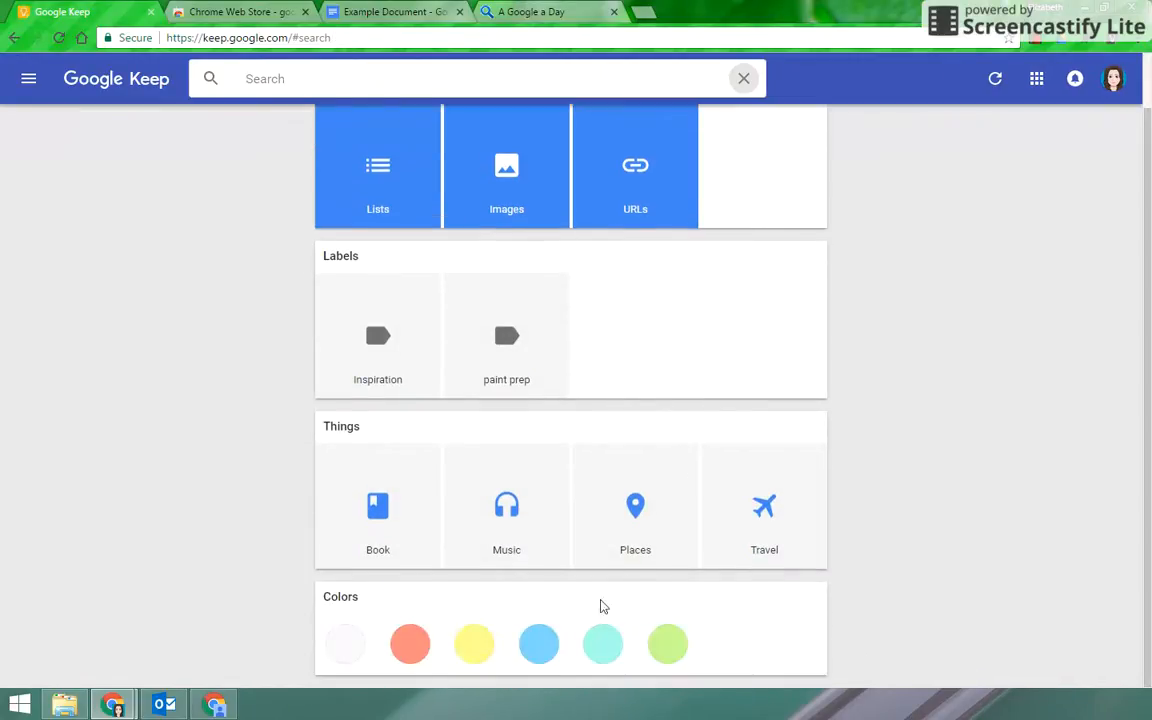
pyautogui.click(542, 648)
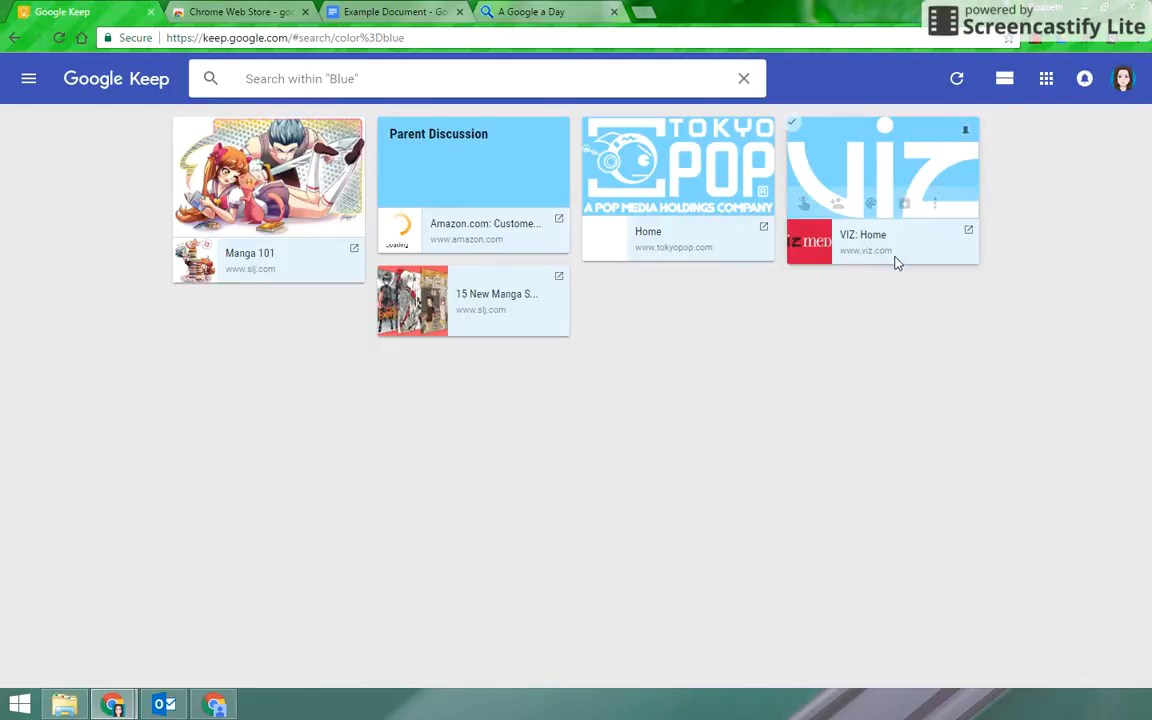
pyautogui.click(745, 80)
pyautogui.scroll(-1, 563, 468)
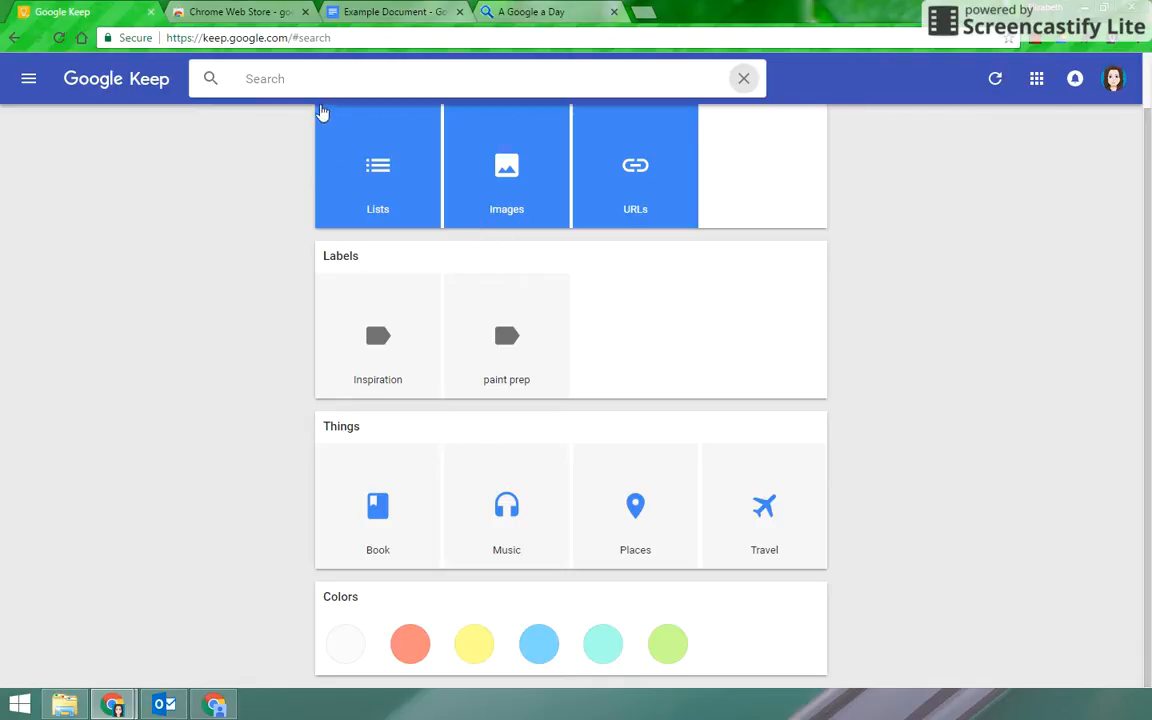
pyautogui.click(293, 80)
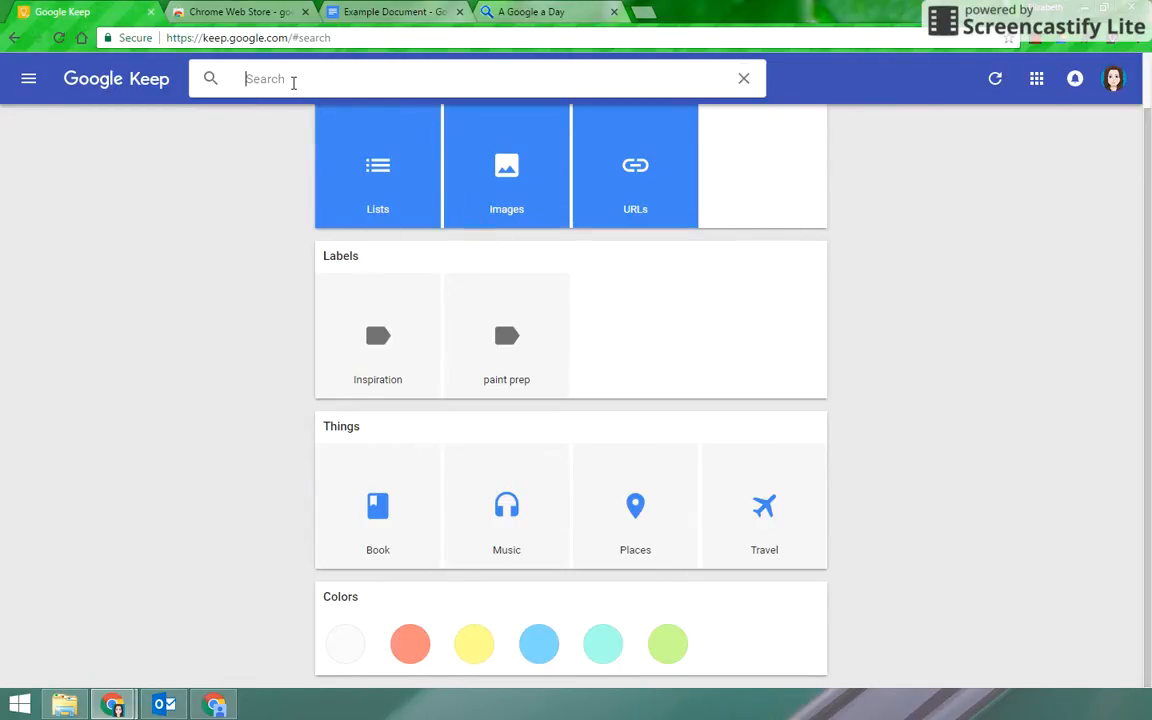
pyautogui.click(745, 78)
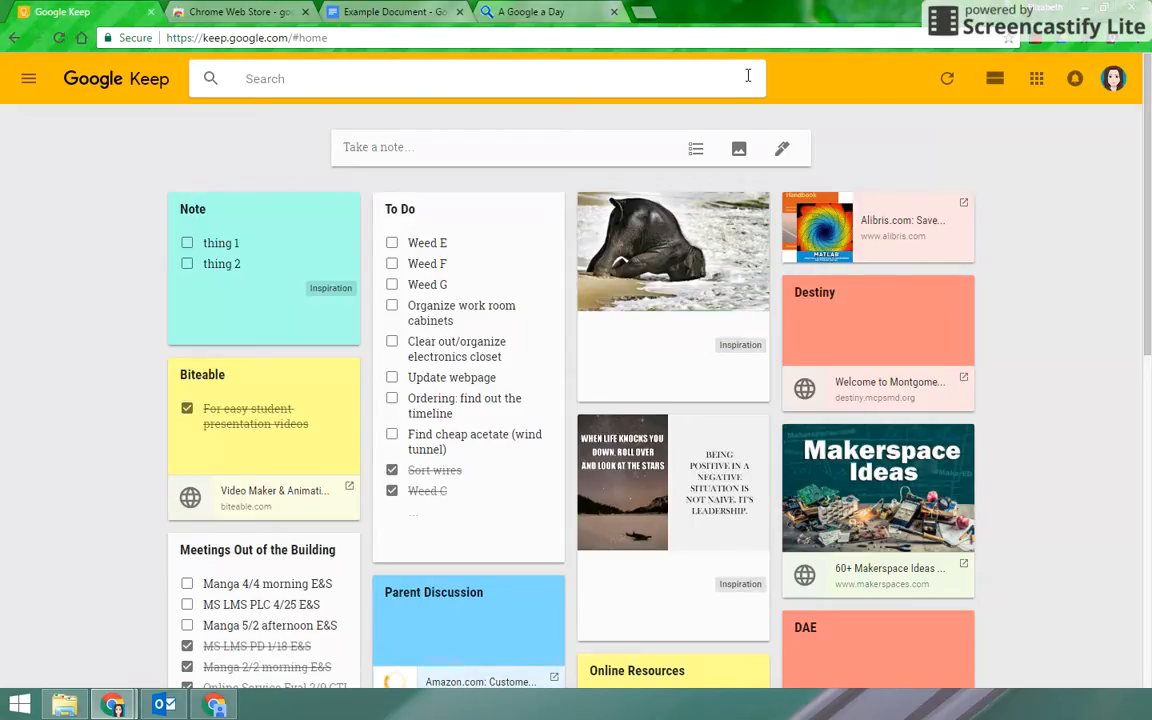
# Step: View the Google Keep extension in the Chrome Web Store, and save the A Google a Day page to Keep
pyautogui.click(232, 10)
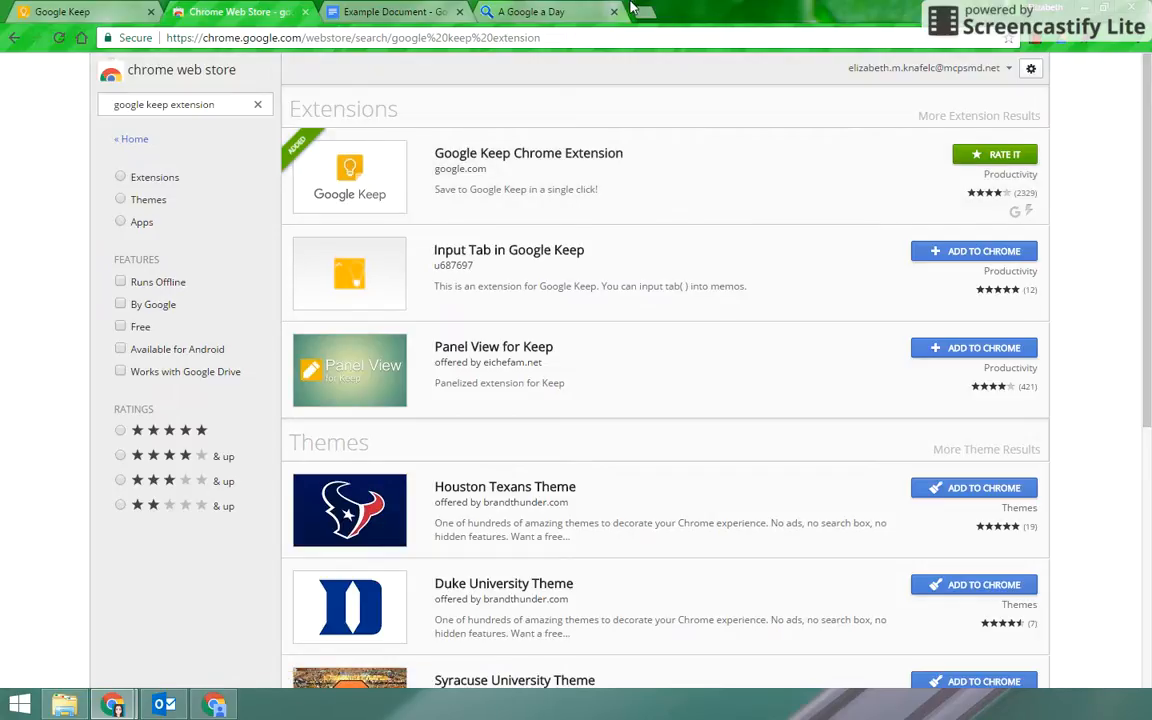
pyautogui.click(549, 10)
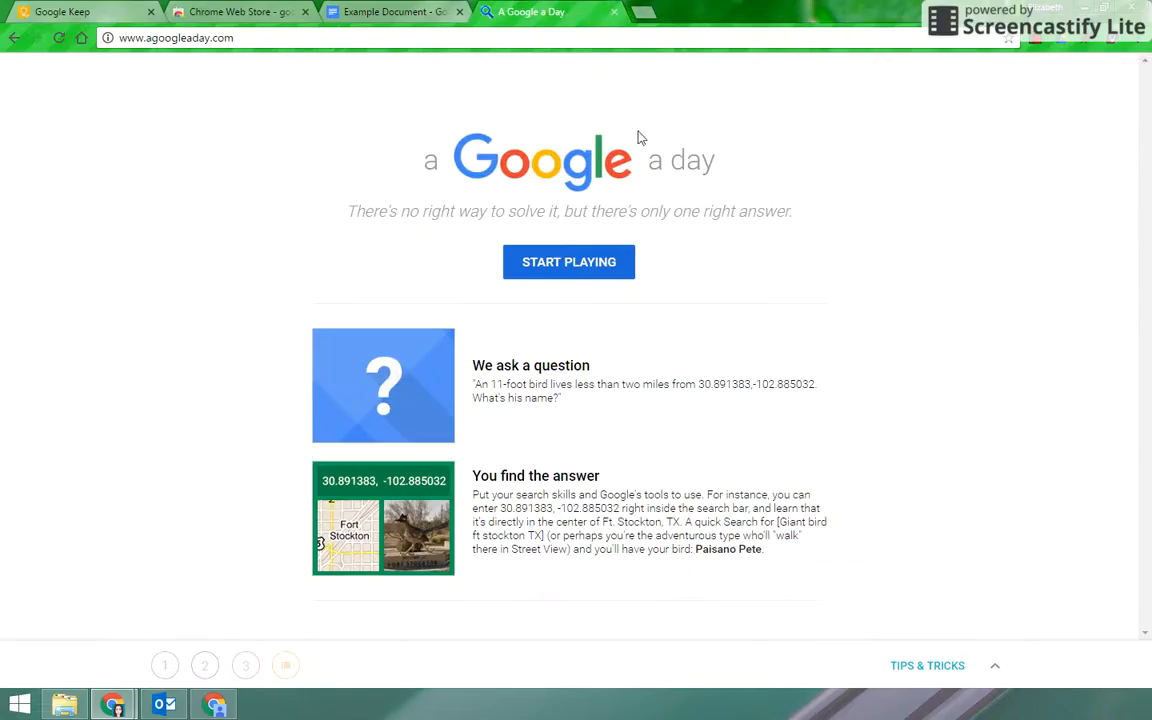
pyautogui.rightClick(261, 185)
pyautogui.click(318, 361)
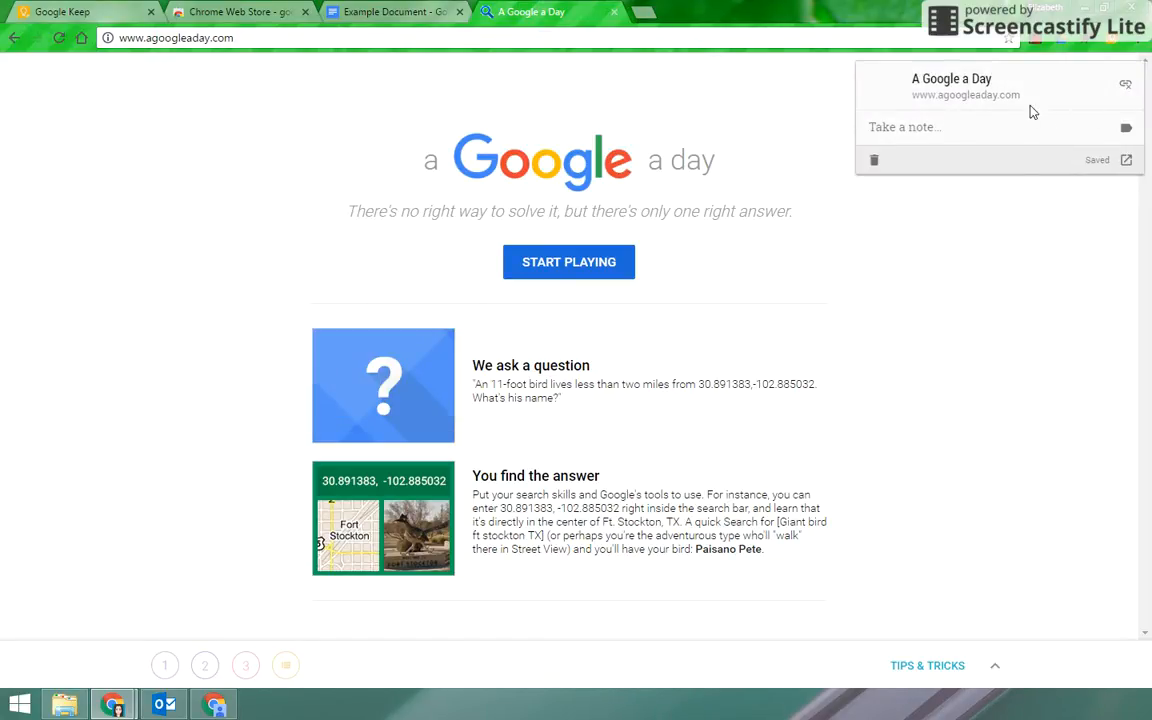
# Step: Add the note text "Great research challenge" to the saved A Google a Day page, without assigning a label
pyautogui.click(912, 127)
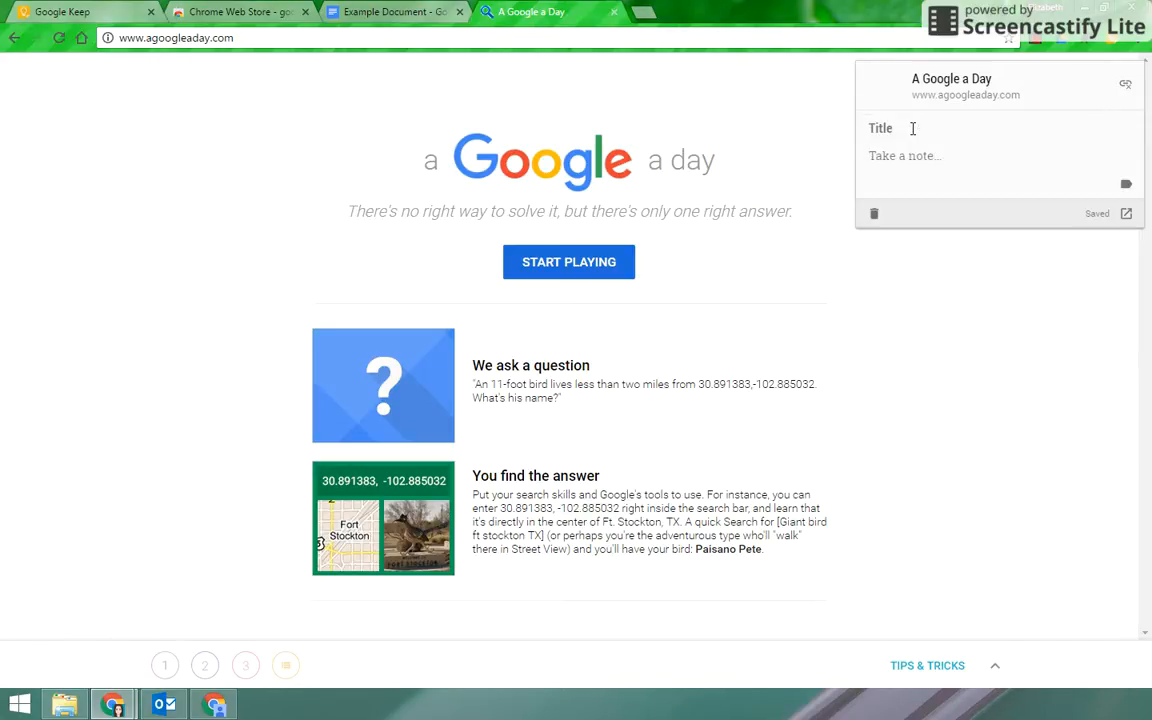
pyautogui.click(915, 158)
pyautogui.write('Great research challenge')
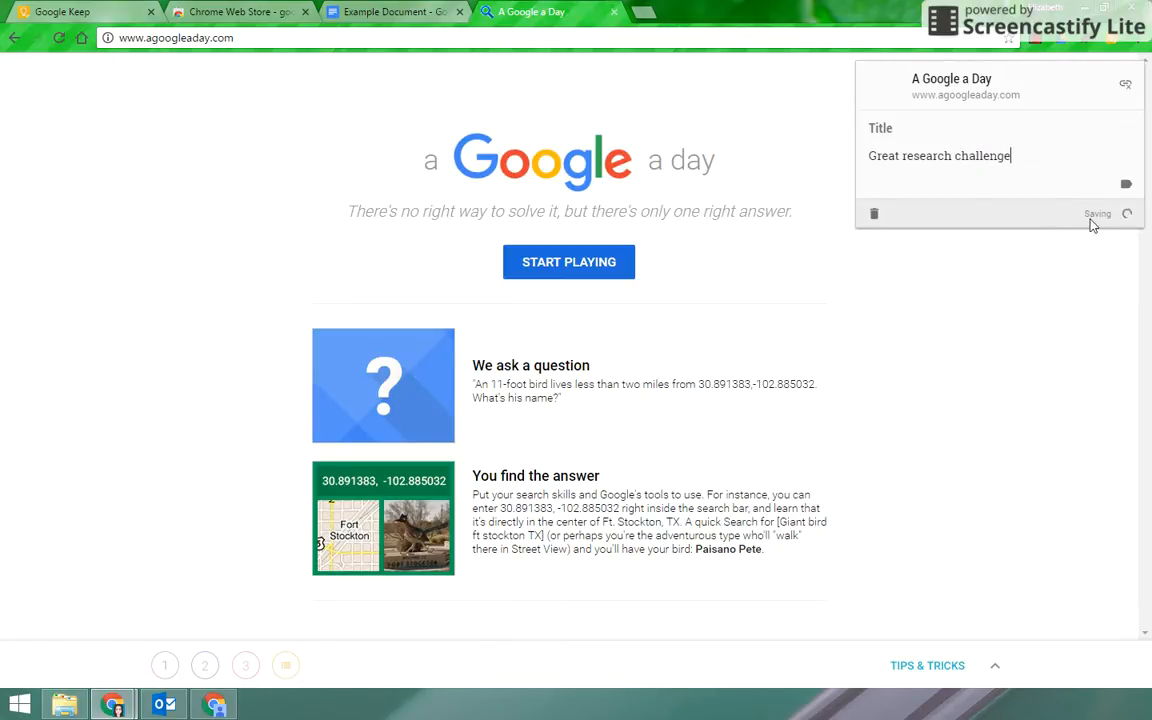
pyautogui.click(1127, 187)
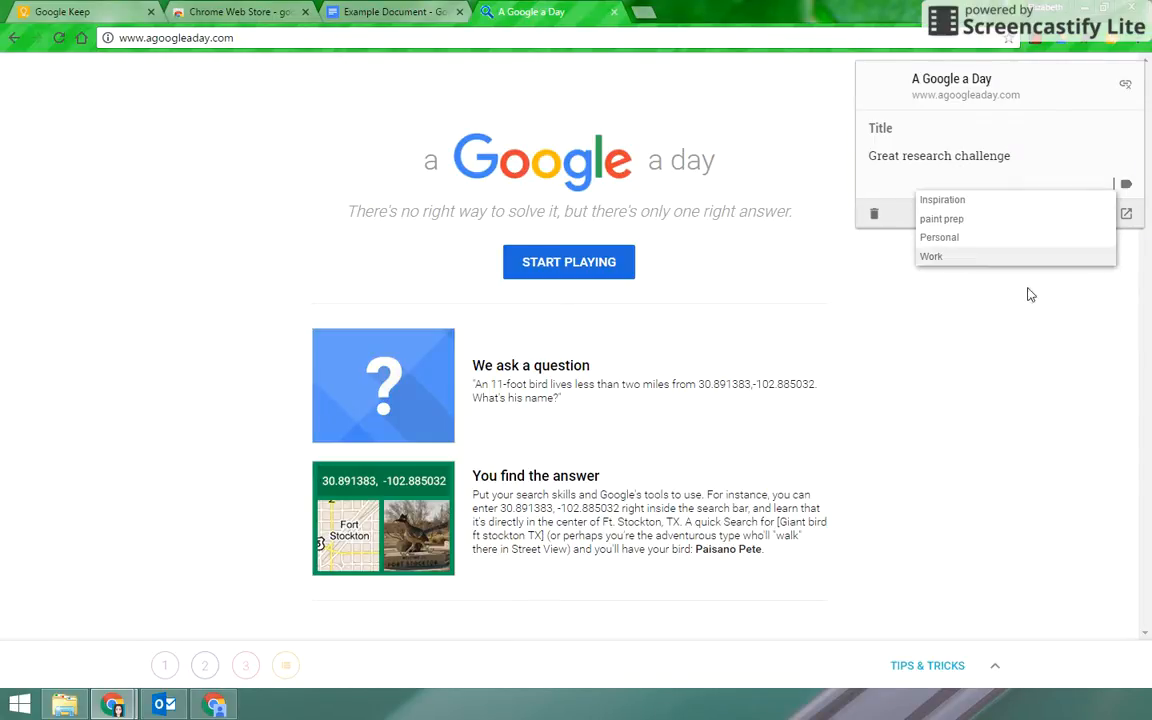
pyautogui.click(894, 219)
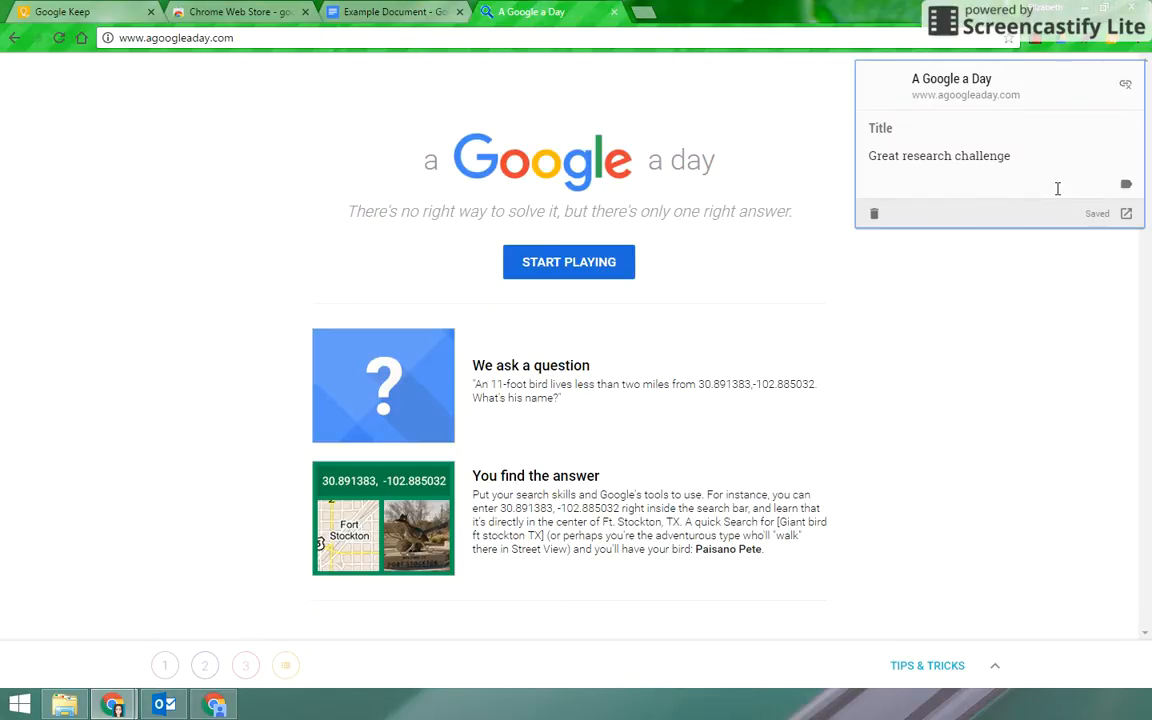
# Step: Switch back to Google Keep and change the A Google a Day note's color to teal
pyautogui.click(56, 12)
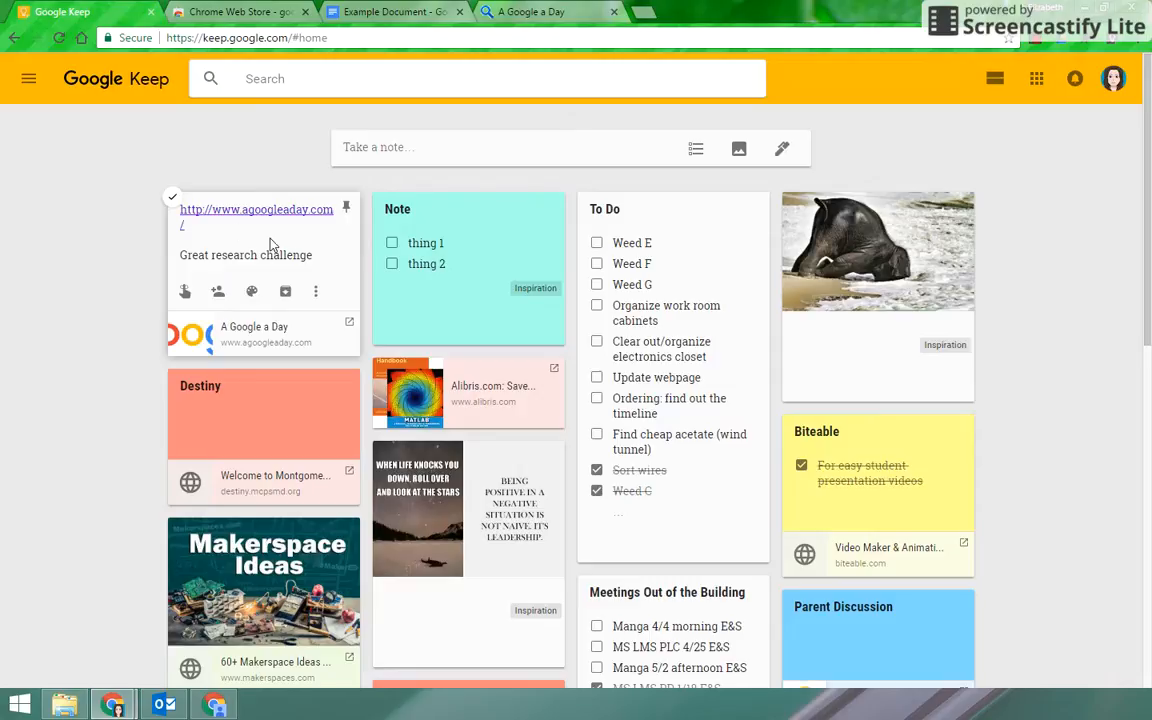
pyautogui.moveTo(252, 291)
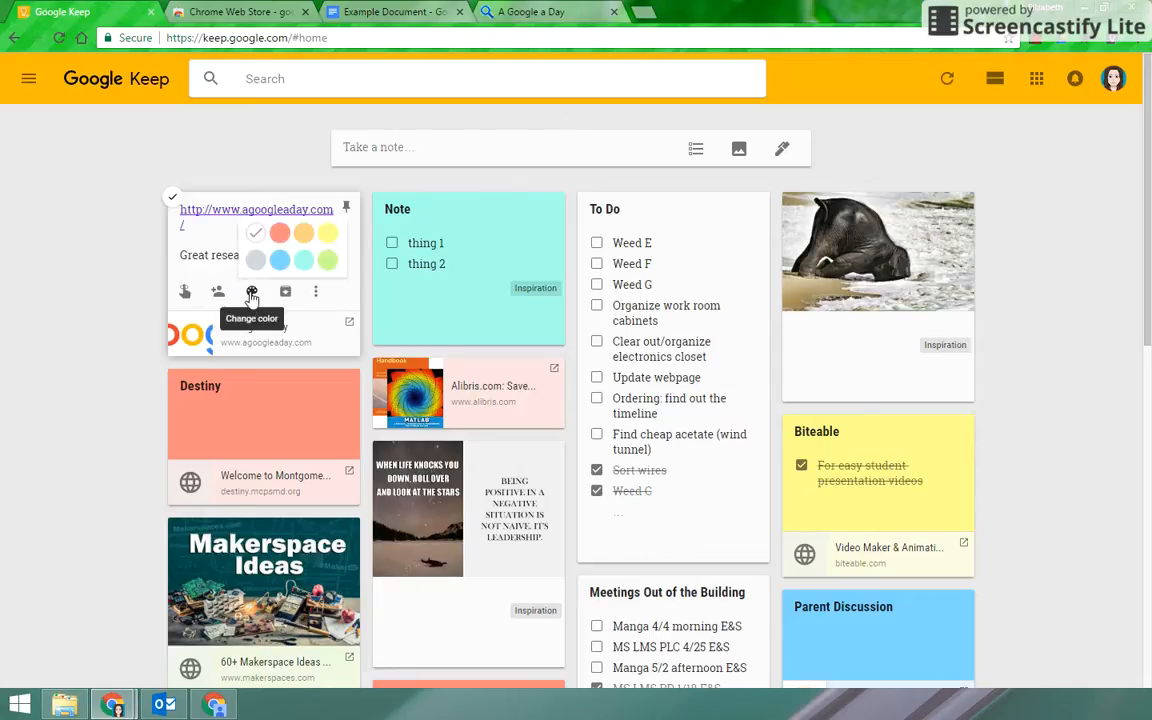
pyautogui.click(304, 260)
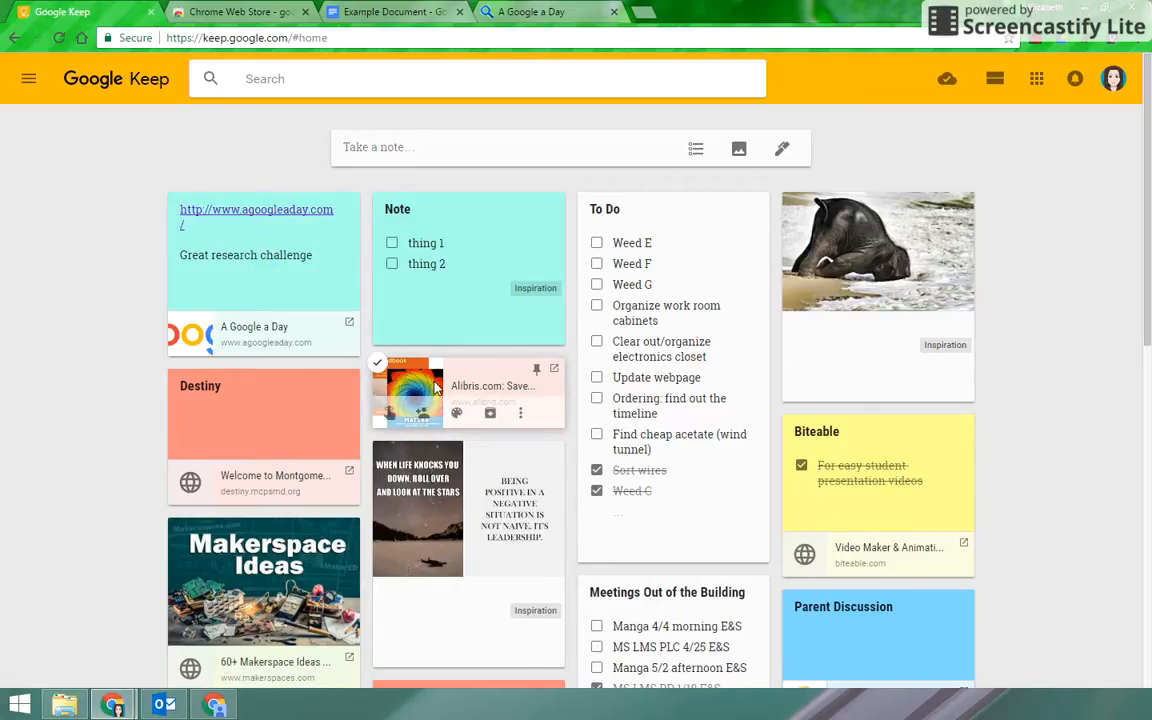
# Step: Switch to the Example Document in Google Docs and open the Keep notepad beside it
pyautogui.click(385, 10)
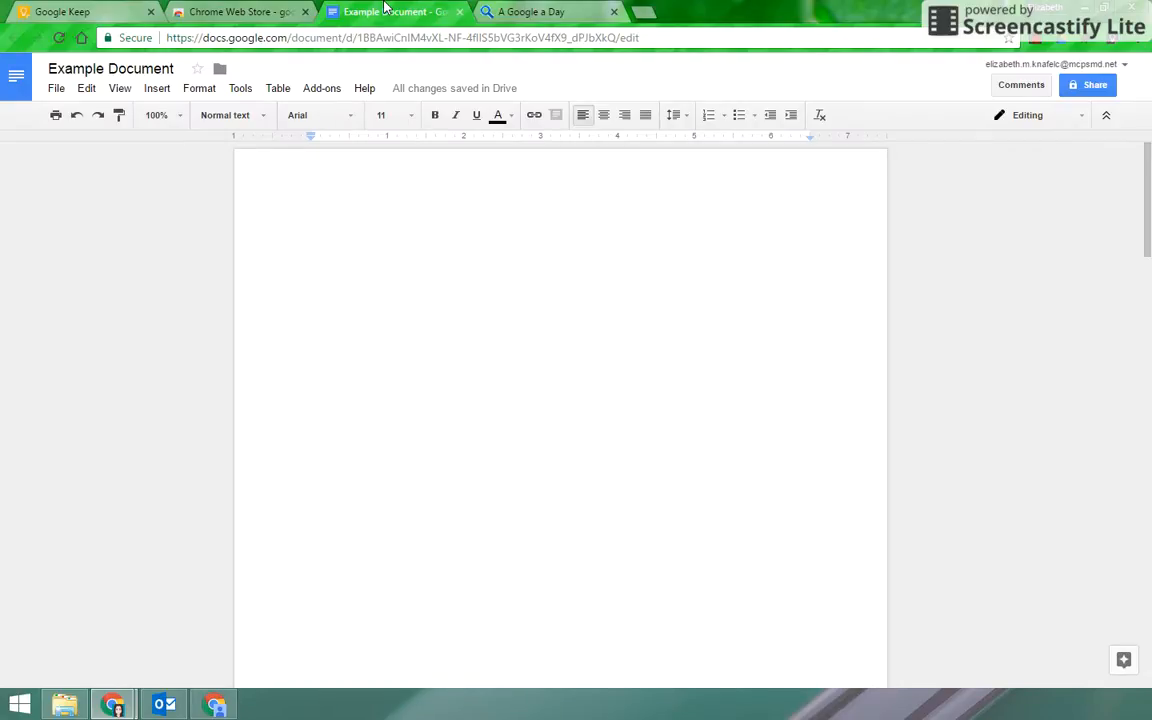
pyautogui.click(277, 90)
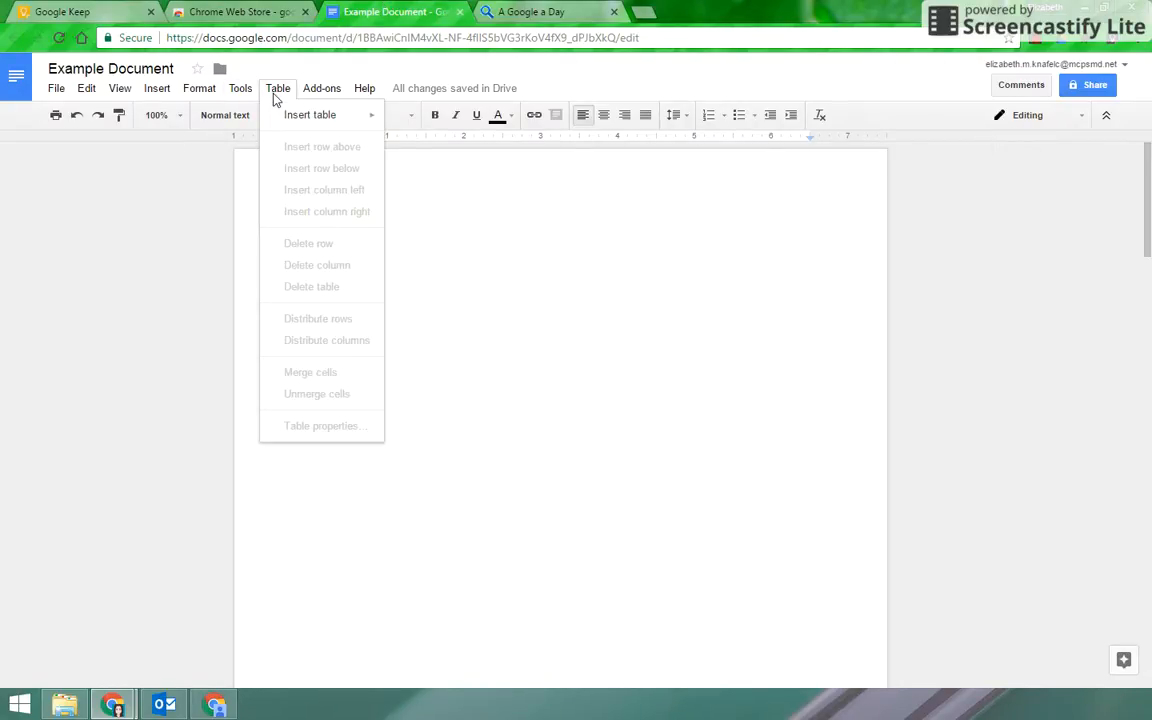
pyautogui.moveTo(239, 98)
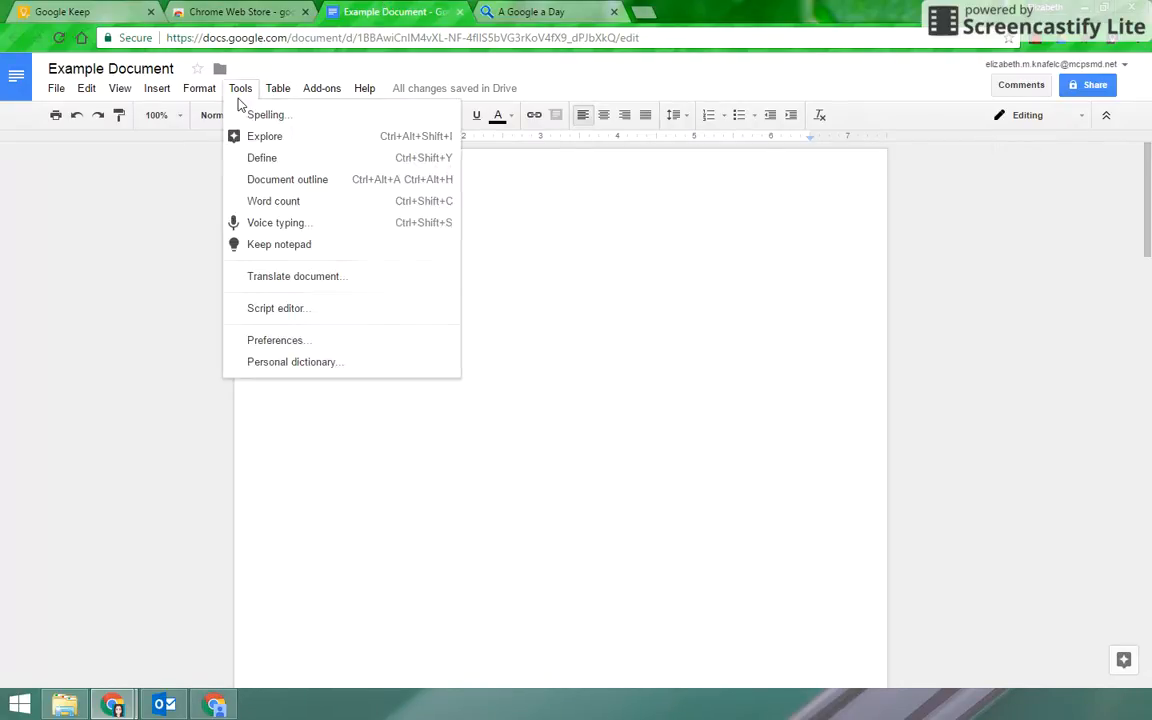
pyautogui.click(268, 248)
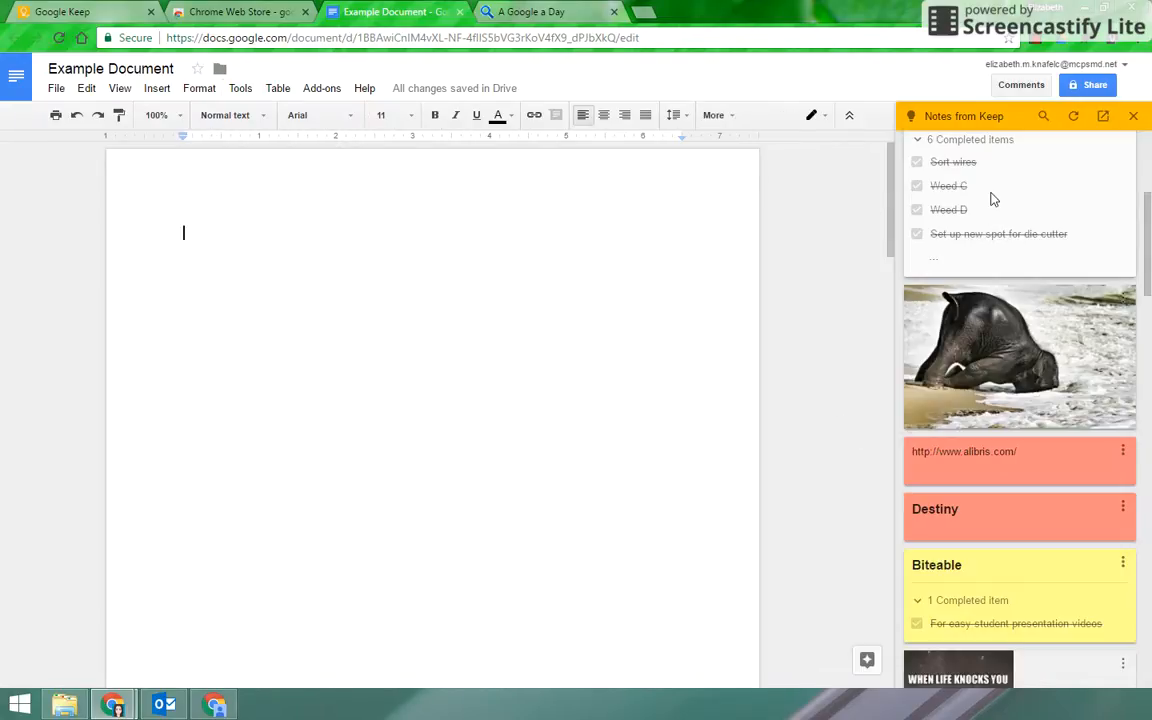
# Step: Look through the Keep notes and add the To Do note to the document
pyautogui.scroll(-1, 1005, 571)
pyautogui.scroll(5, 1026, 500)
pyautogui.scroll(-1, 1013, 527)
pyautogui.scroll(-8, 1012, 527)
pyautogui.scroll(9, 1012, 527)
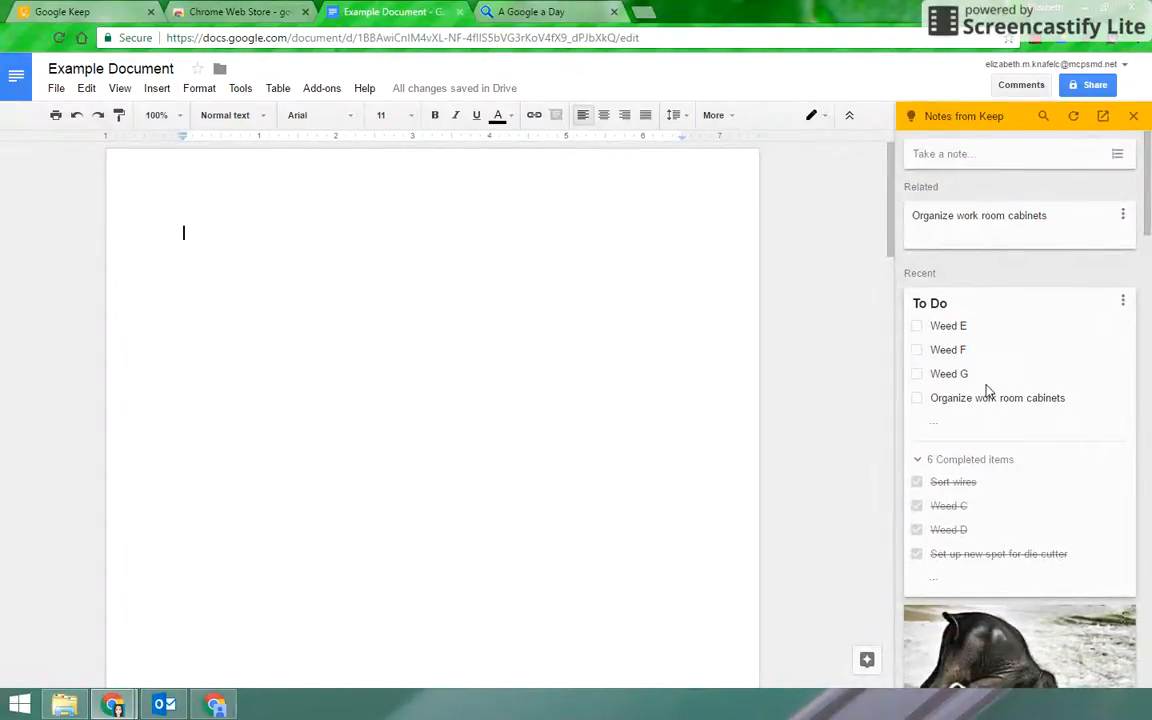
pyautogui.click(1122, 302)
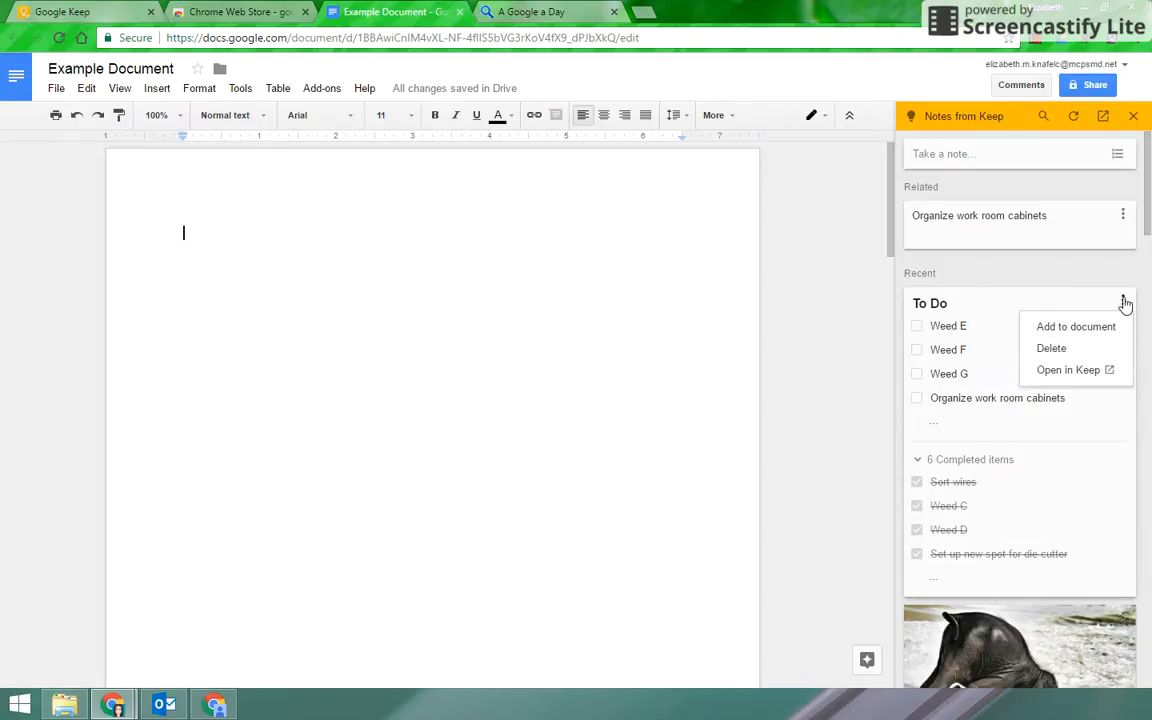
pyautogui.click(1085, 328)
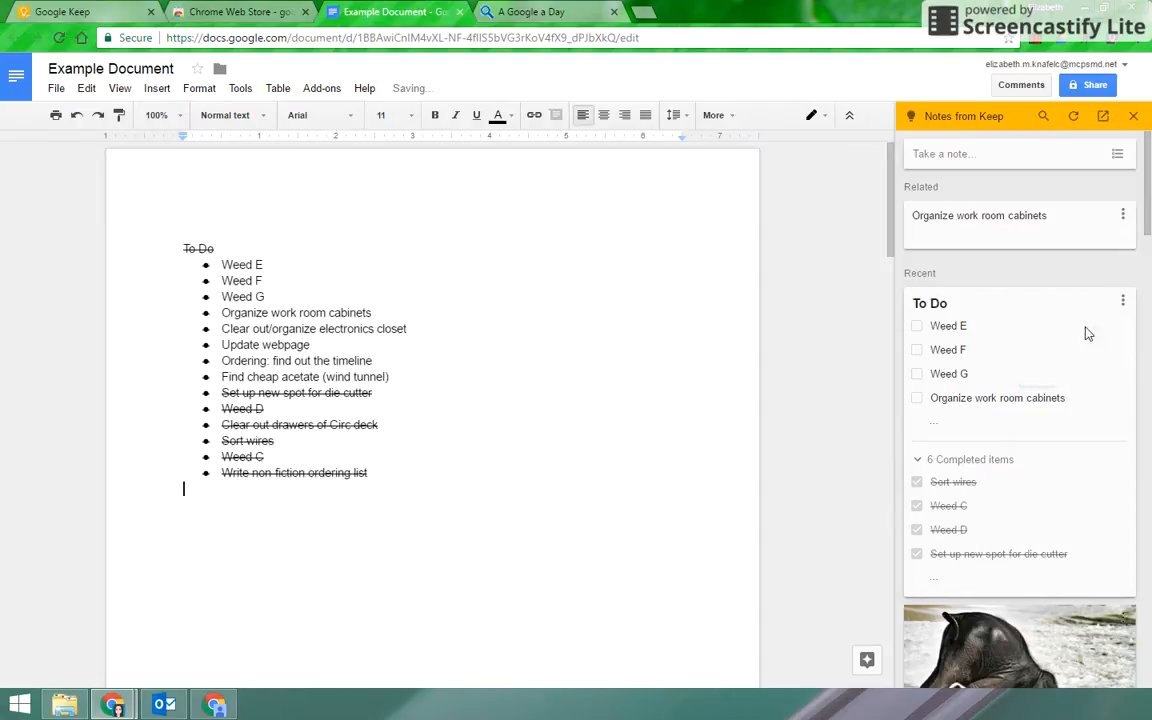
# Step: Add the Keep note with the two inspirational quote images to the document below the To Do list
pyautogui.scroll(-3, 219, 447)
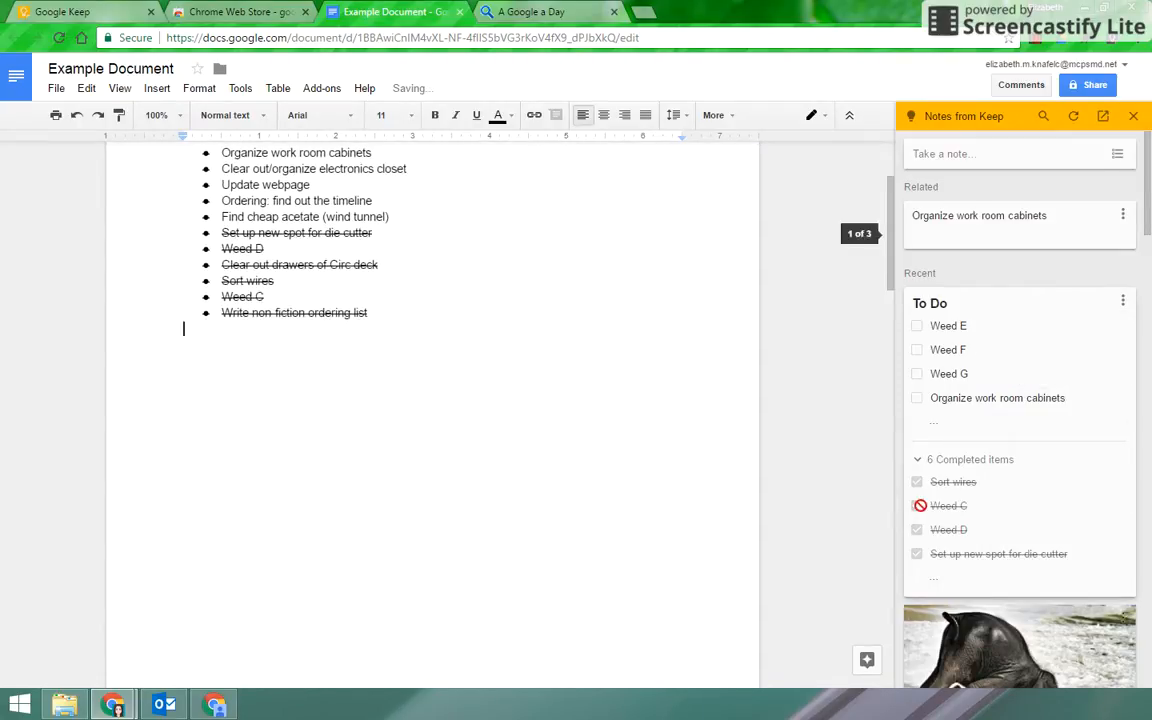
pyautogui.scroll(-5, 1032, 378)
pyautogui.click(985, 300)
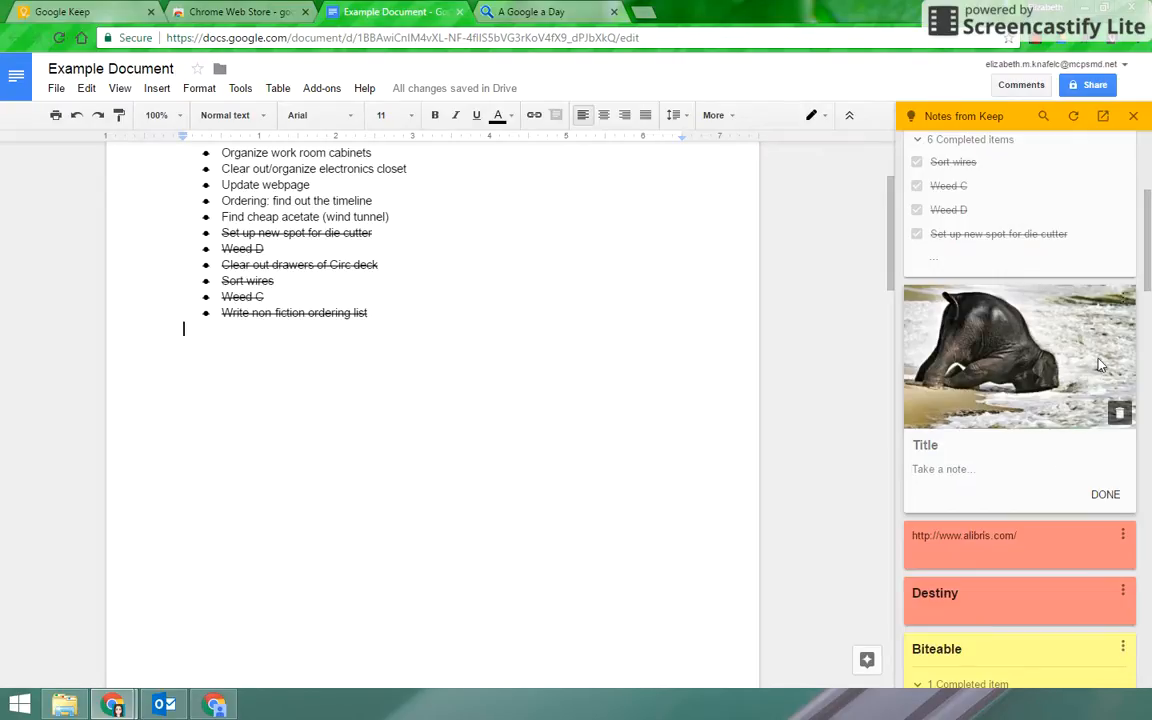
pyautogui.scroll(-3, 1100, 320)
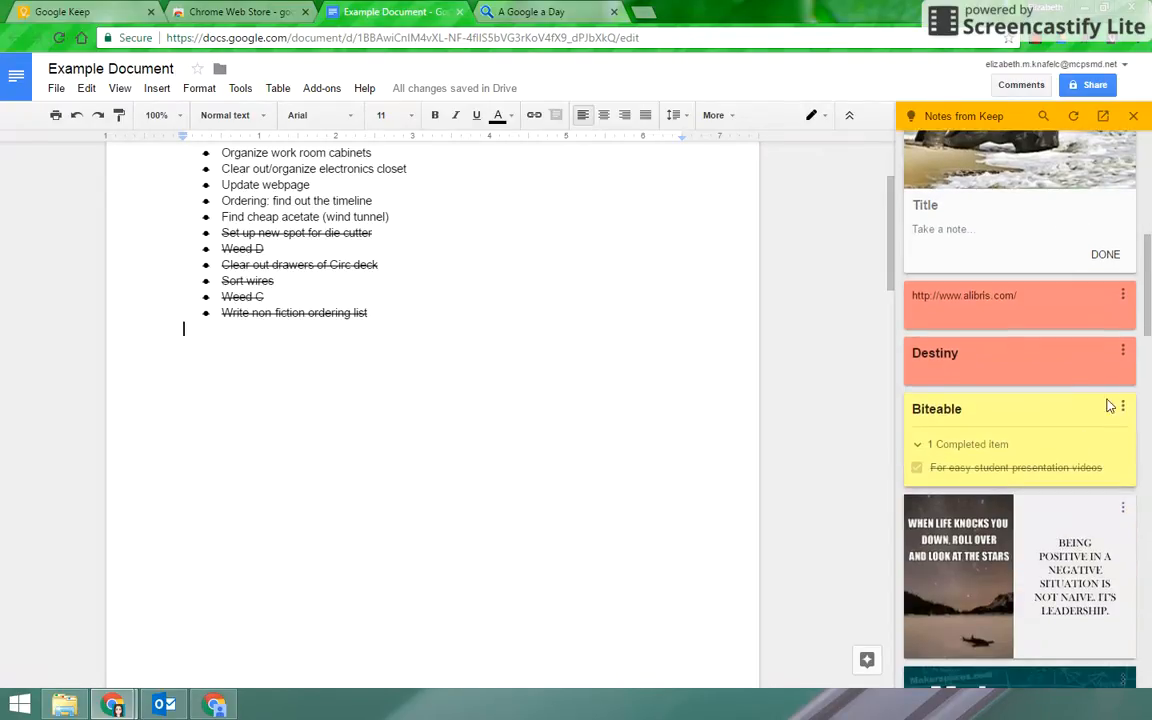
pyautogui.scroll(-4, 1083, 502)
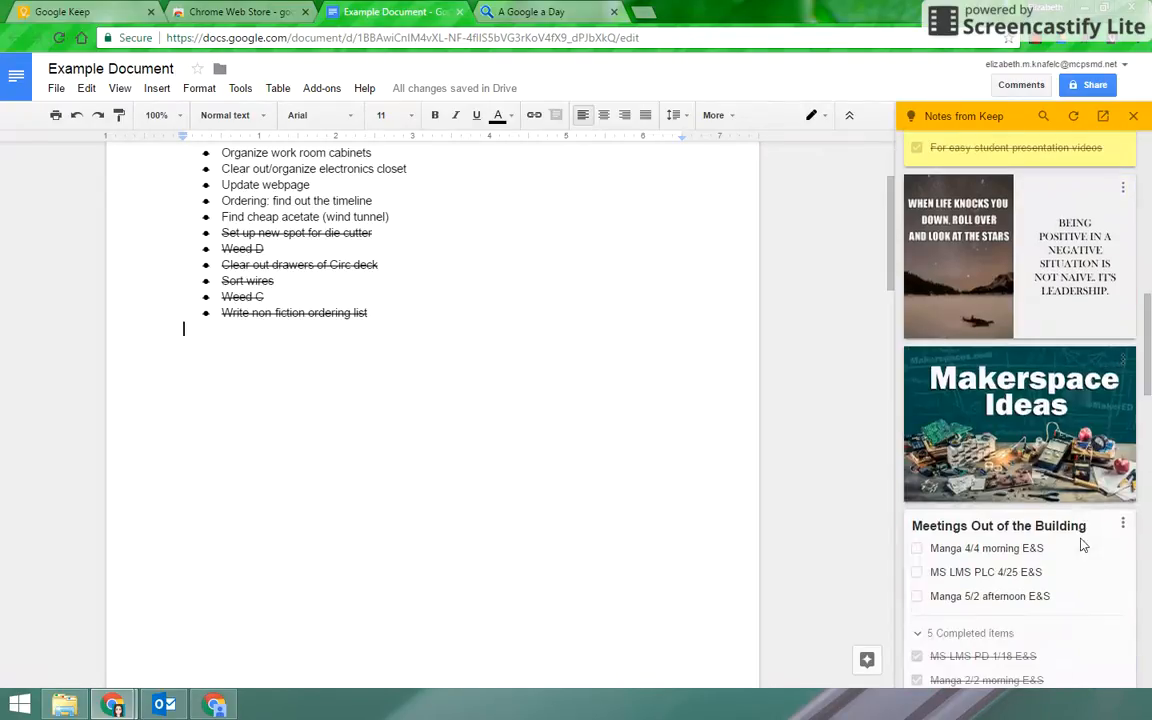
pyautogui.click(1124, 190)
pyautogui.click(1090, 220)
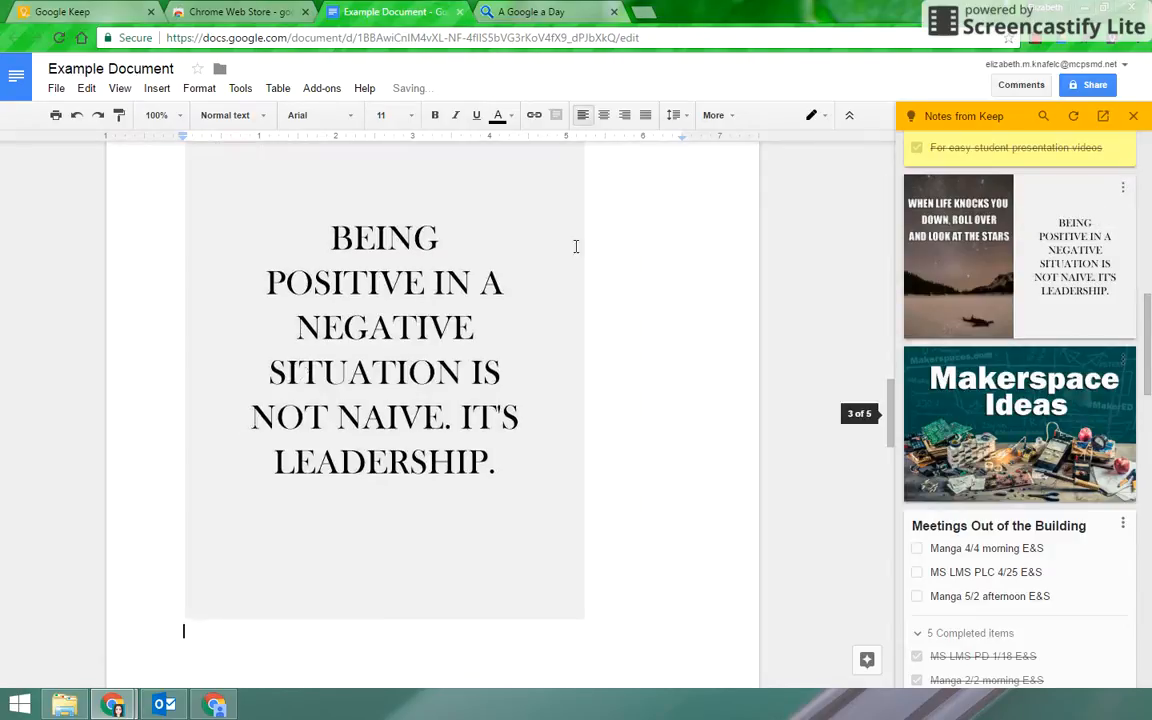
# Step: Insert three blank lines above the To Do list at the document's start and enter "EXAMPLE" on the first line
pyautogui.scroll(3, 324, 424)
pyautogui.scroll(15, 324, 424)
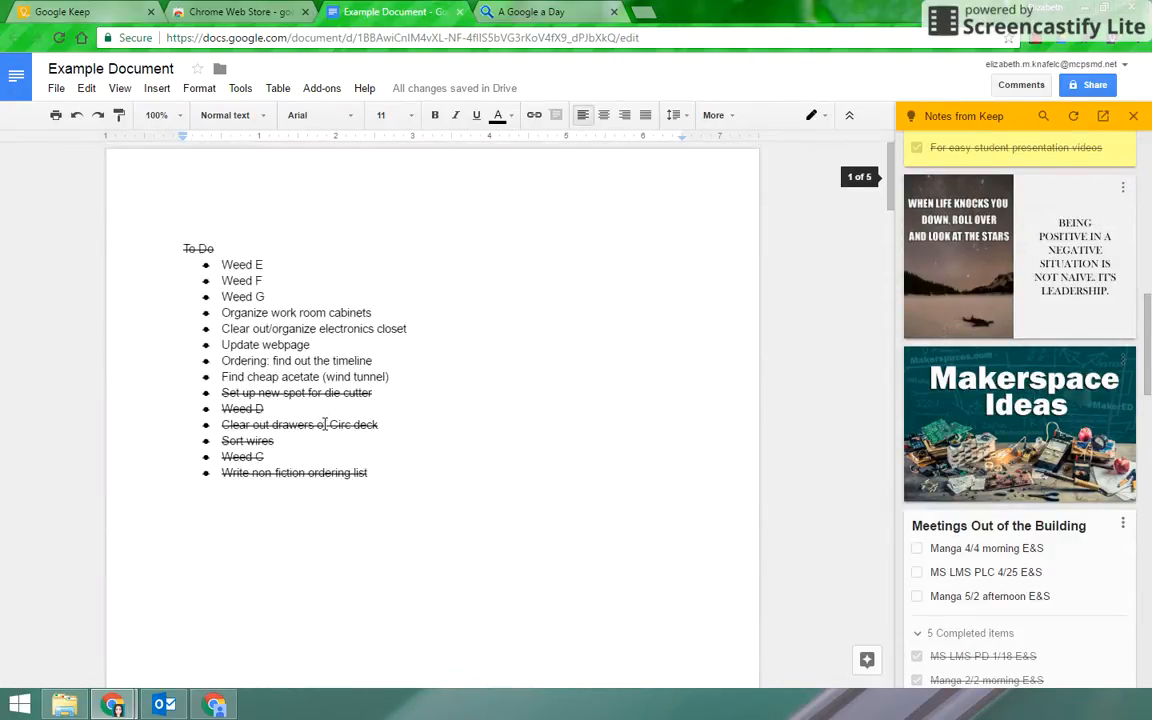
pyautogui.scroll(-8, 324, 424)
pyautogui.scroll(8, 324, 424)
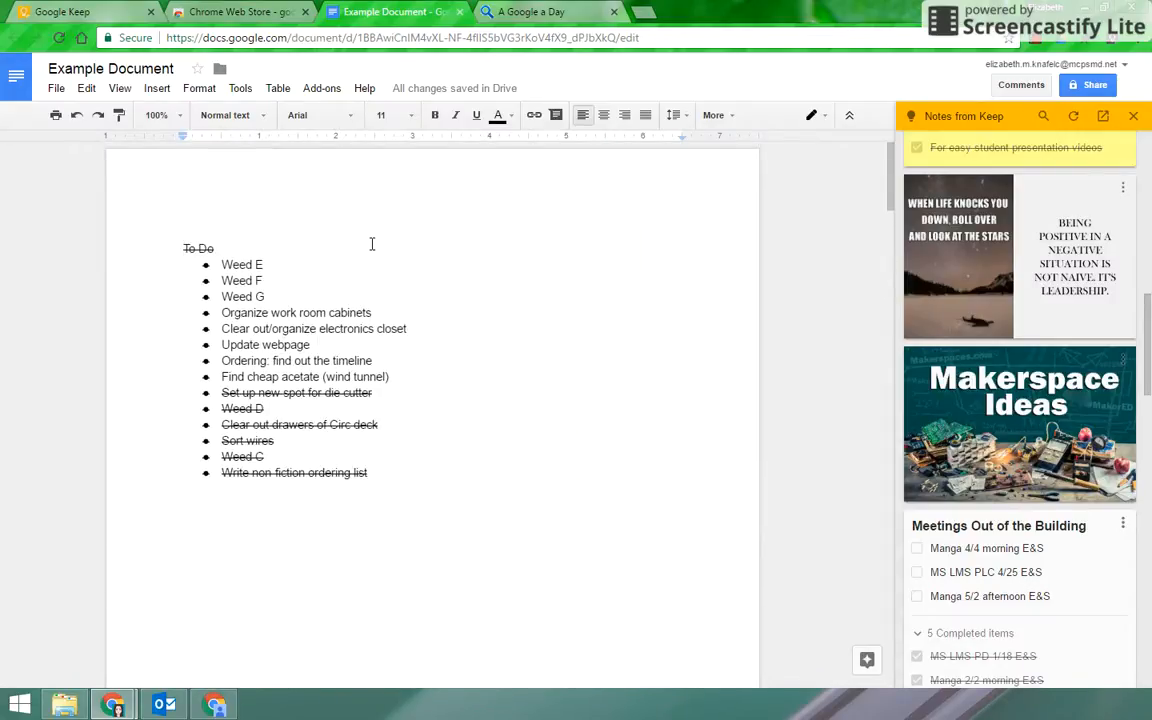
pyautogui.press('Return')
pyautogui.press('Return')
pyautogui.press('Return')
pyautogui.press('Up')
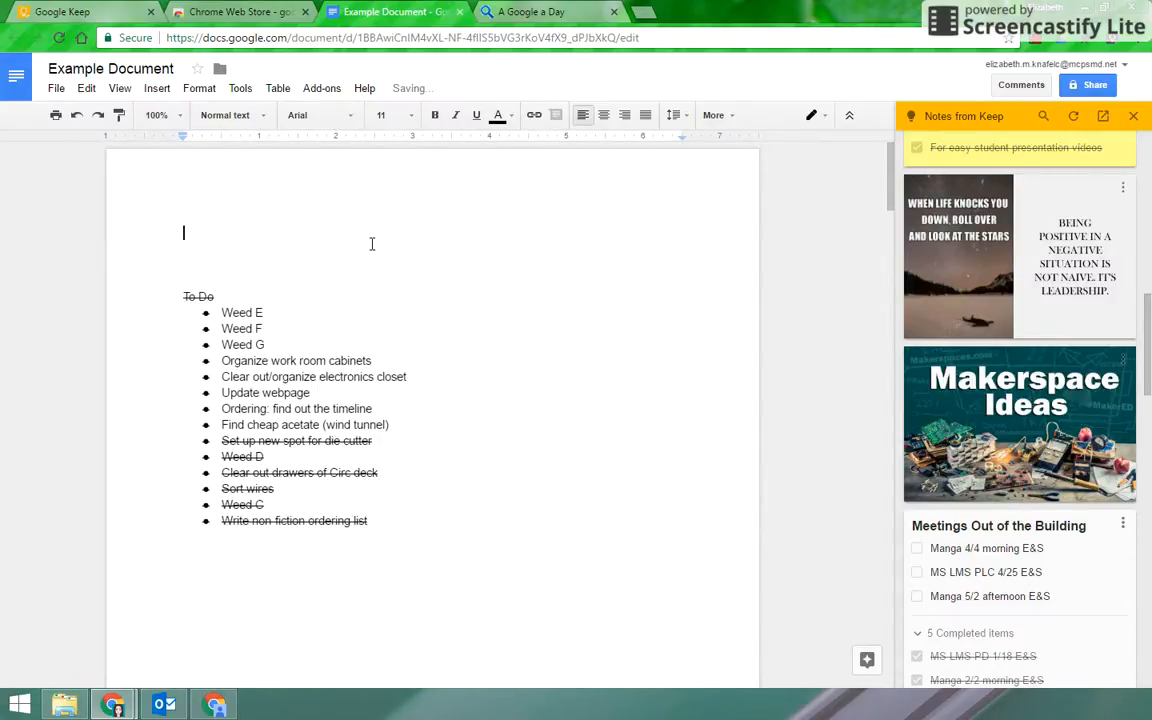
pyautogui.write('EXAMPLE')
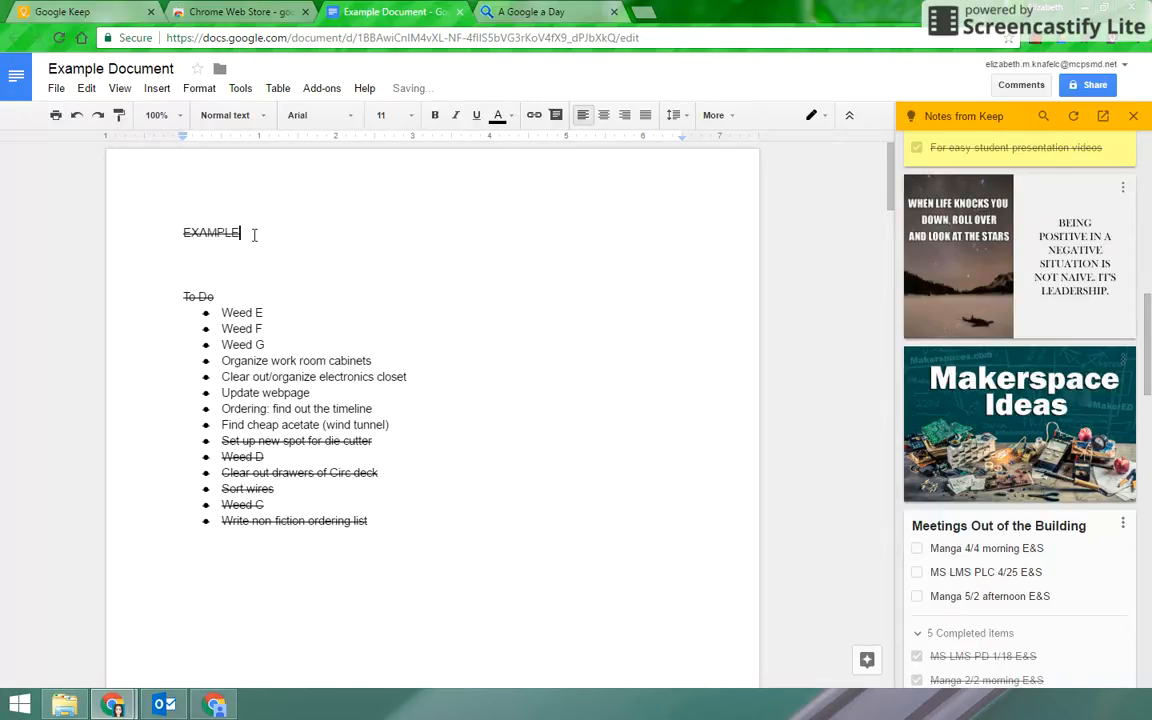
# Step: Save the word EXAMPLE from the document to the Keep notepad, then open the new note and close it without a title
pyautogui.moveTo(254, 232); pyautogui.dragTo(157, 230)
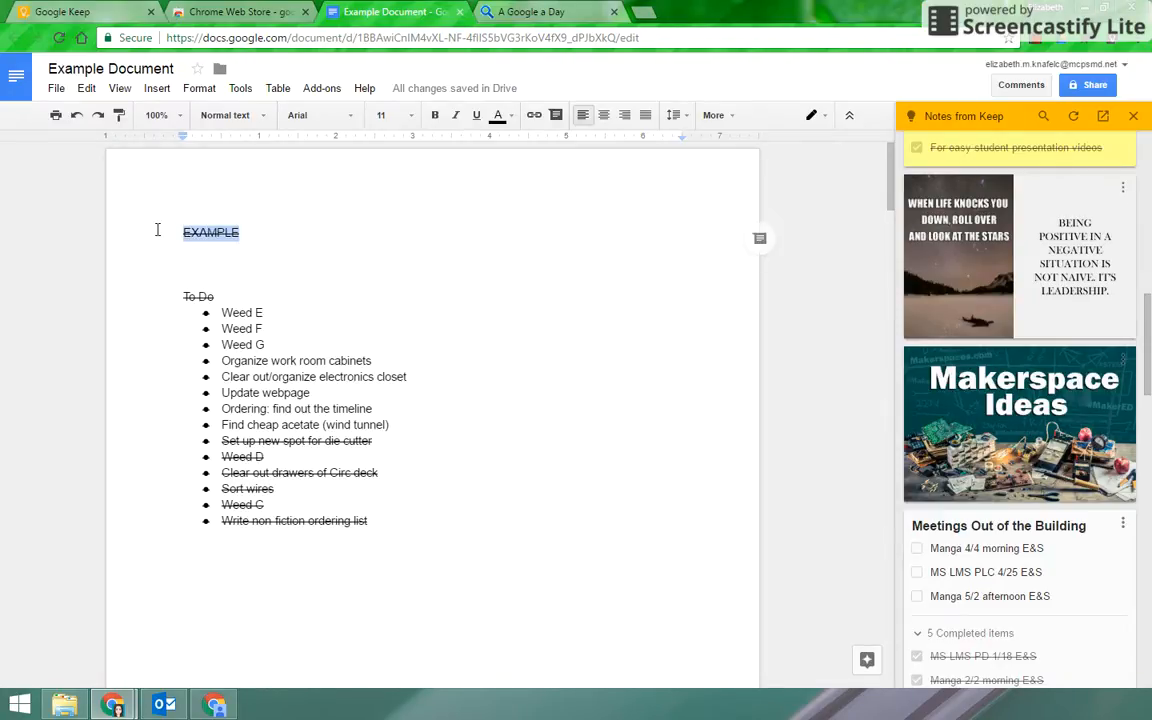
pyautogui.rightClick(210, 233)
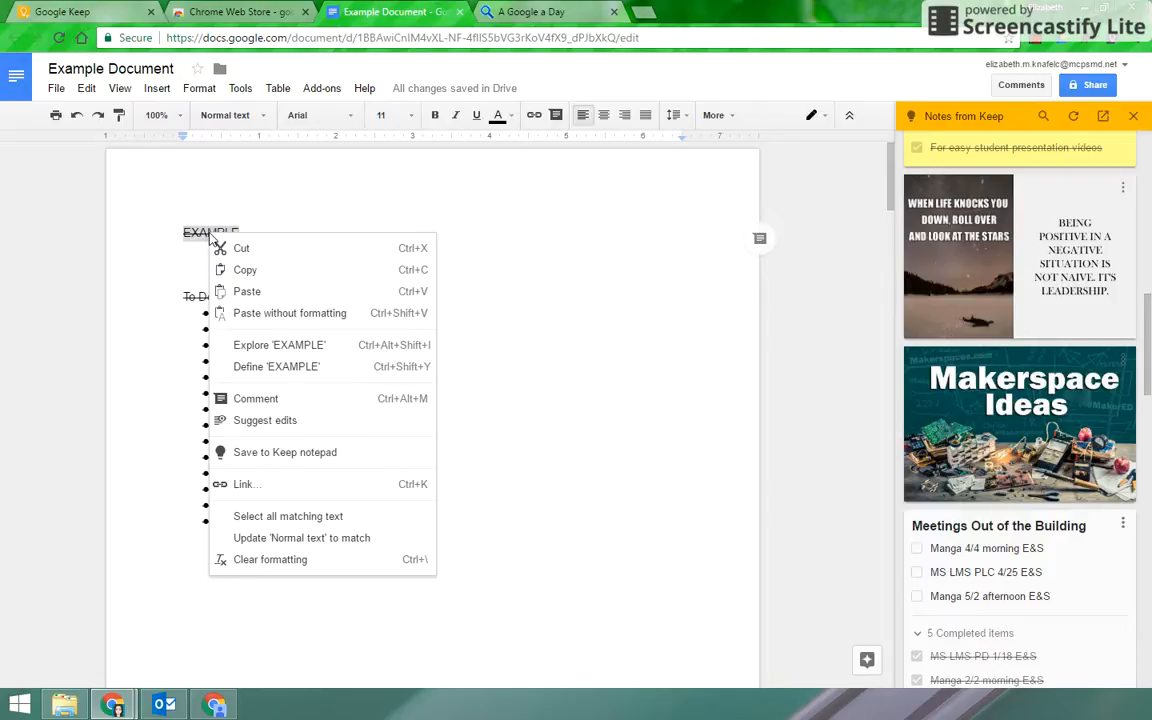
pyautogui.click(273, 459)
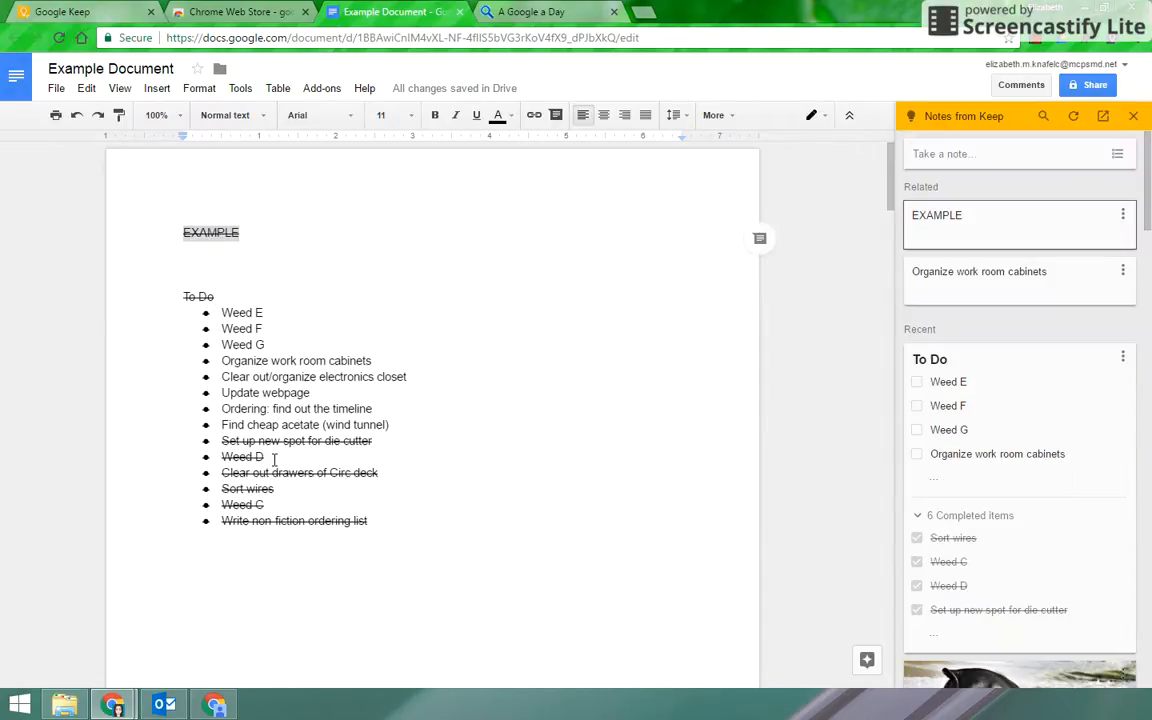
pyautogui.click(981, 216)
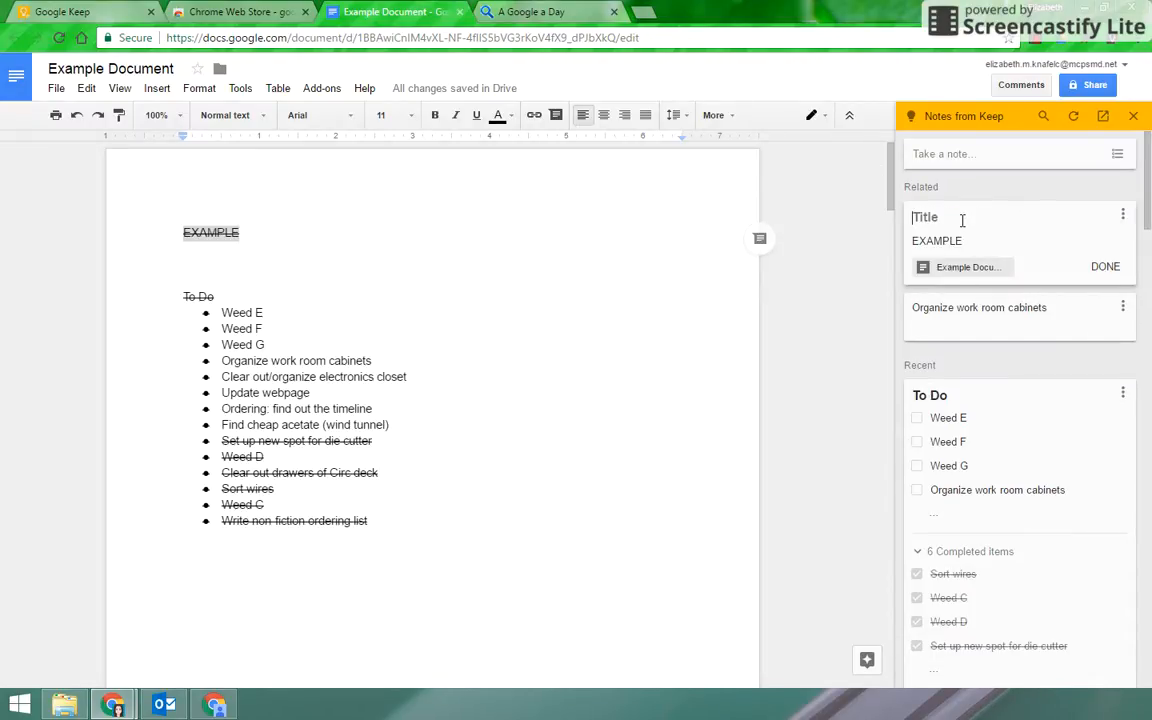
pyautogui.click(1104, 266)
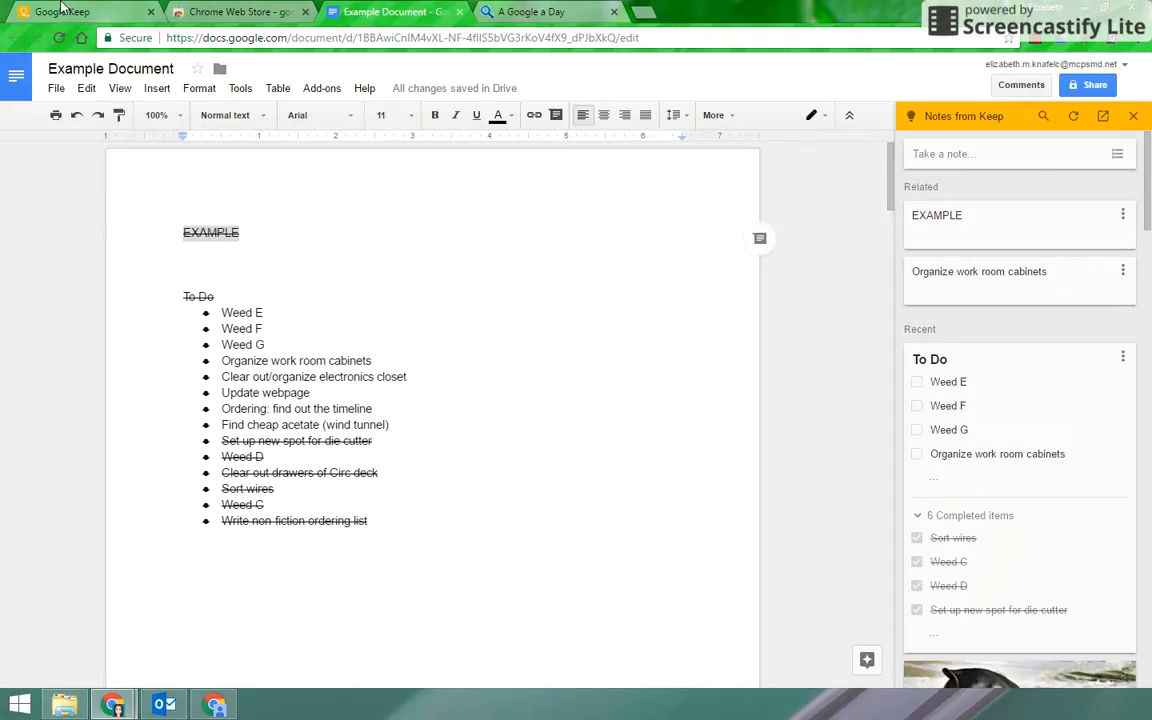
# Step: Switch to Google Keep and reload it to check for the EXAMPLE note saved from the document
pyautogui.click(62, 11)
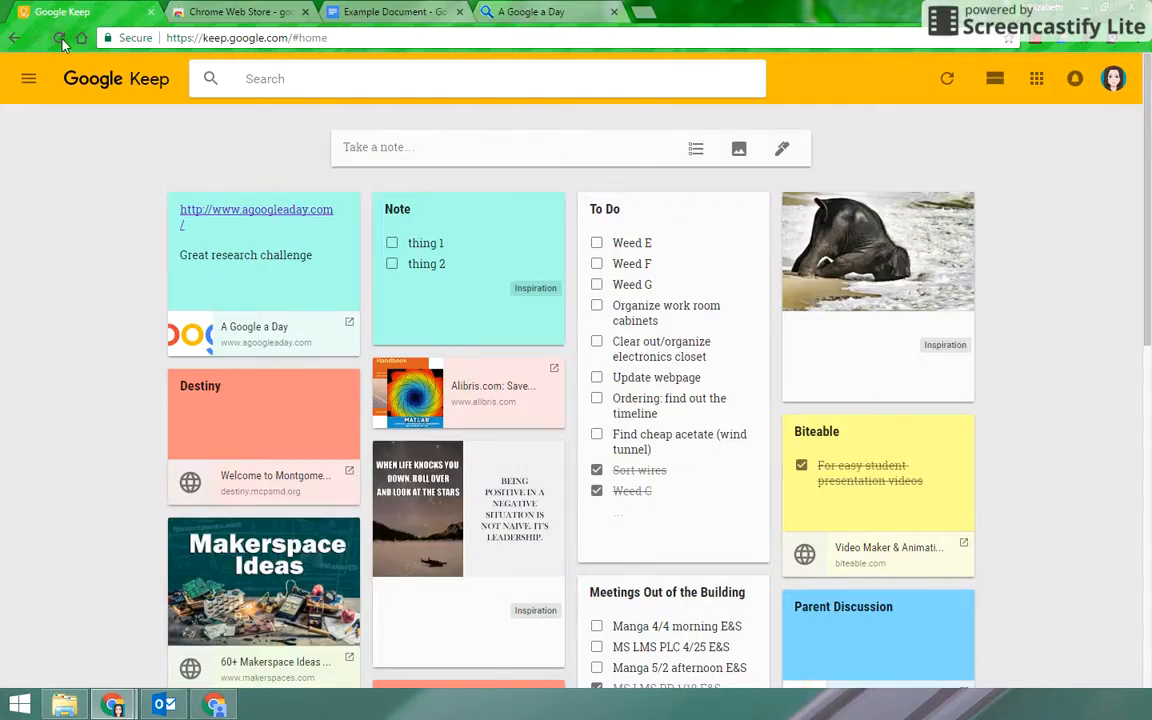
pyautogui.click(60, 38)
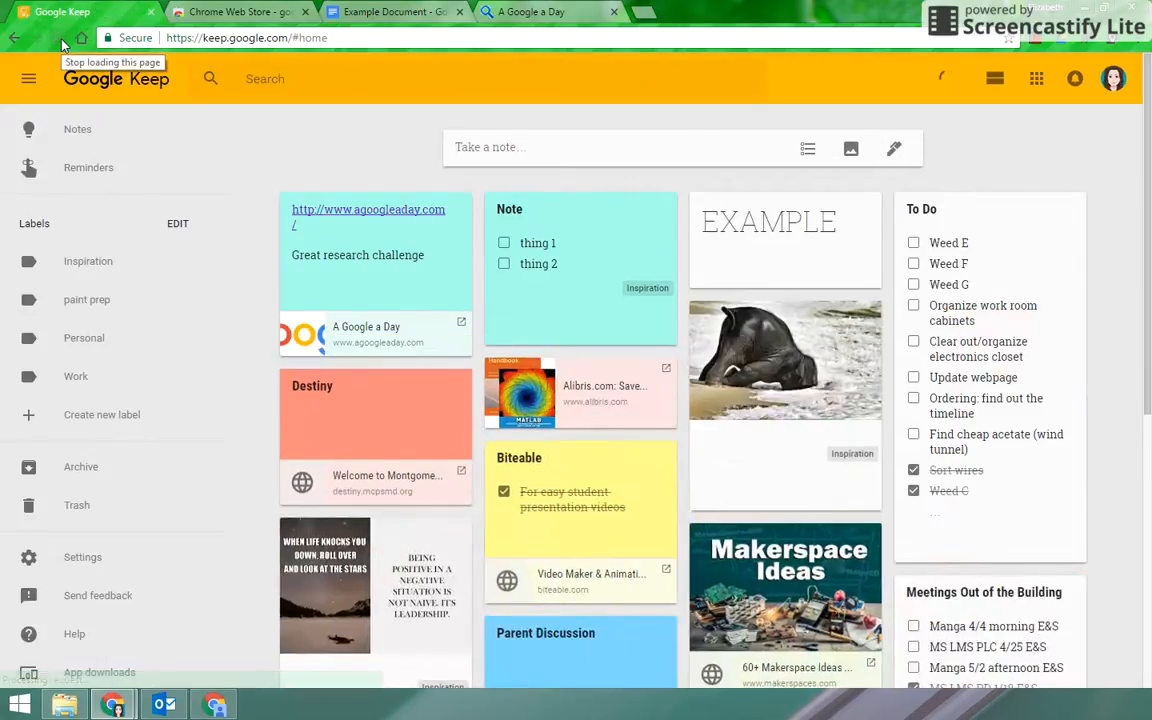
pyautogui.moveTo(722, 212)
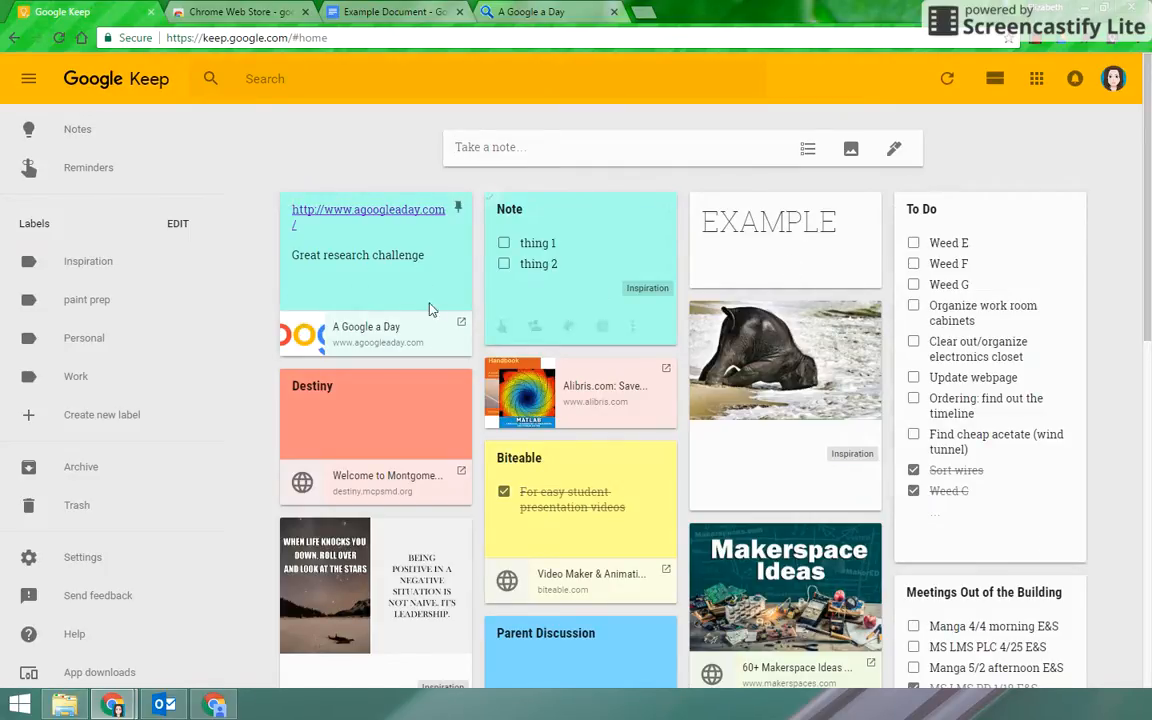
# Step: Share the To Do note with a collaborator by choosing their suggested e-mail address, save the sharing and close the note
pyautogui.scroll(-1, 988, 240)
pyautogui.scroll(-2, 988, 240)
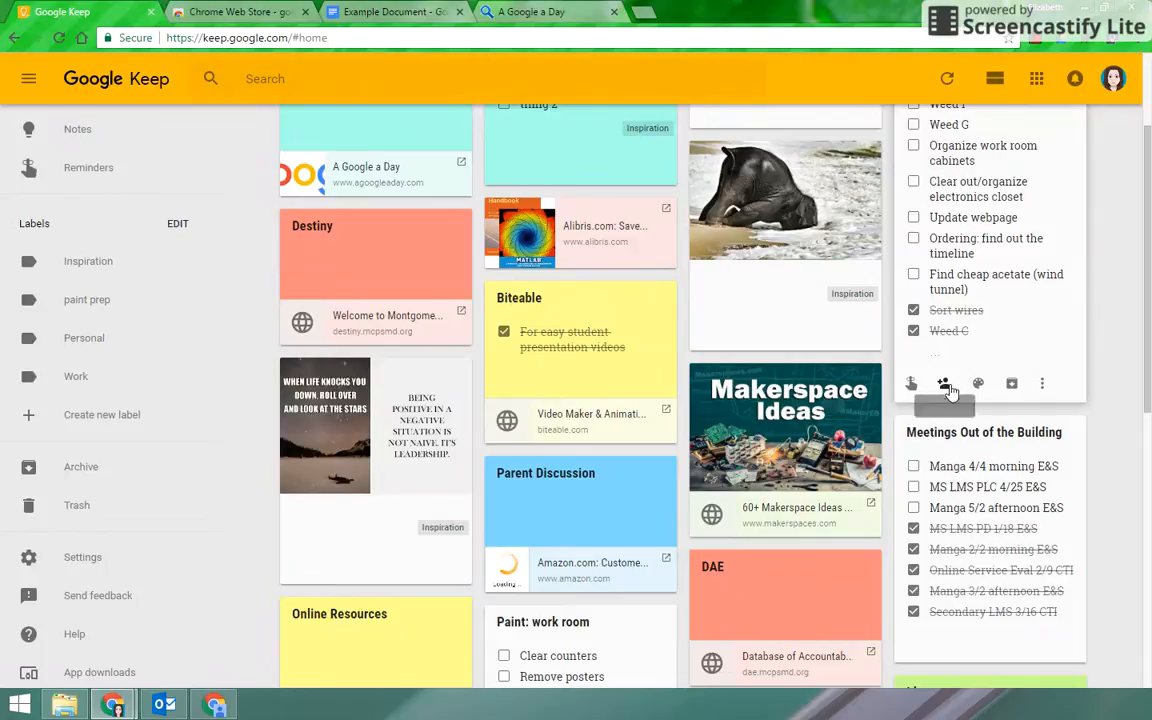
pyautogui.click(944, 309)
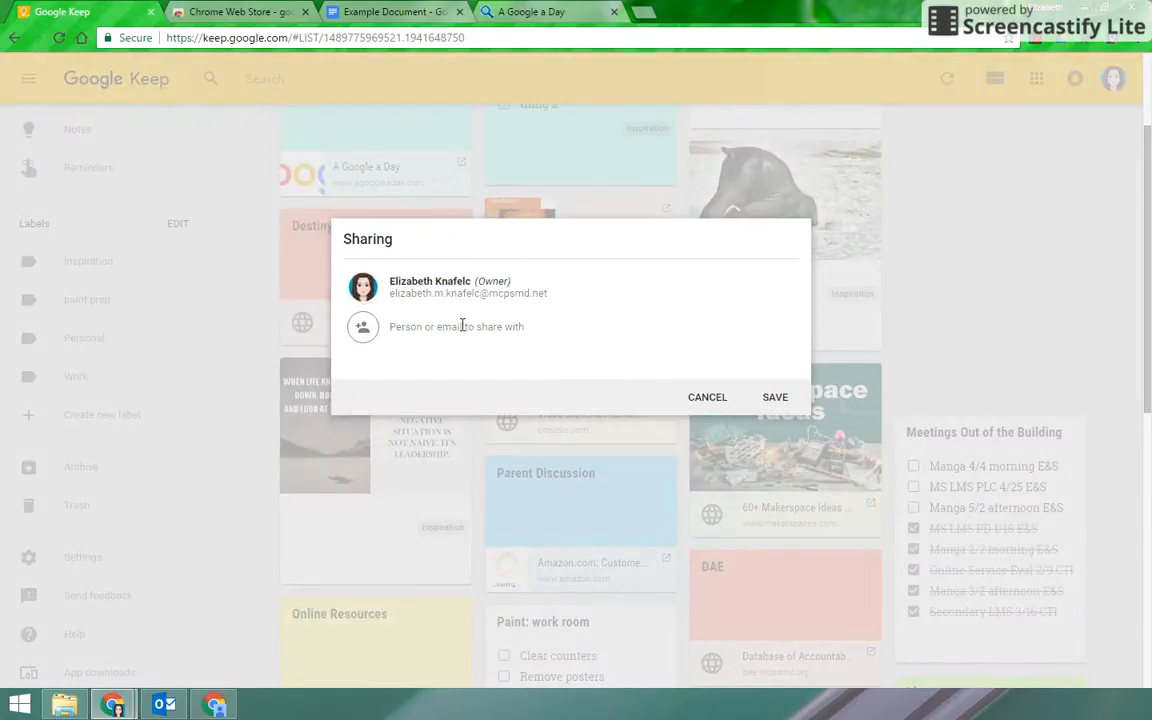
pyautogui.write('kathleen')
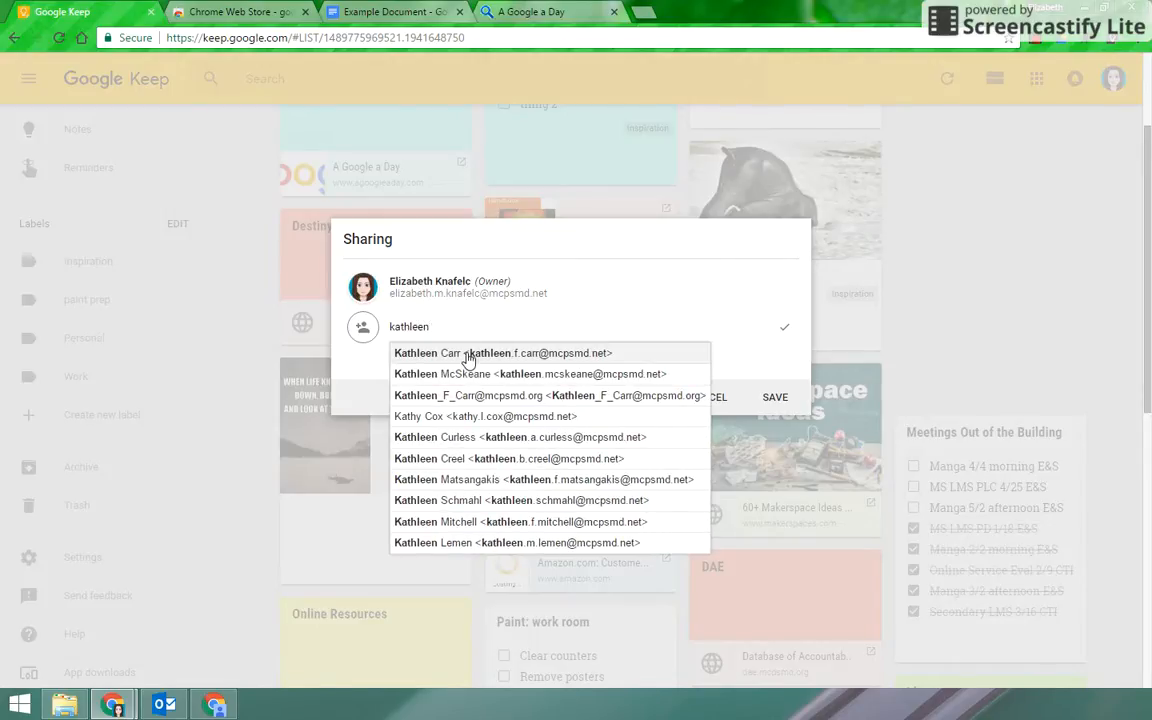
pyautogui.click(468, 356)
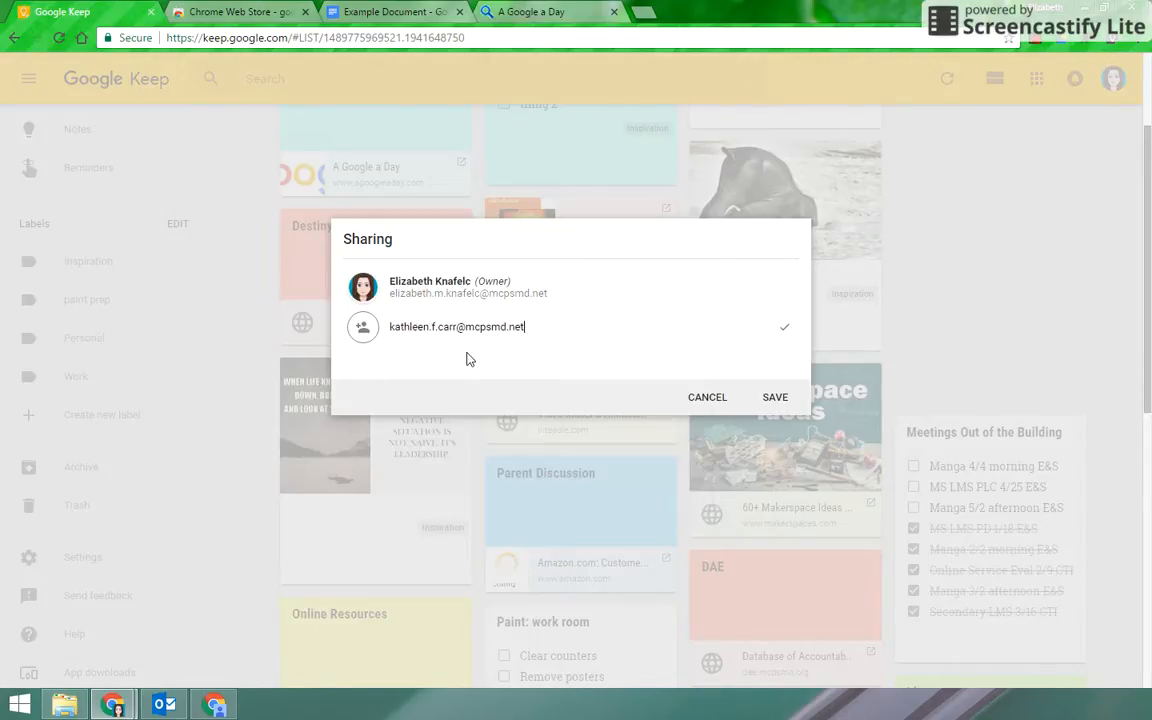
pyautogui.click(788, 399)
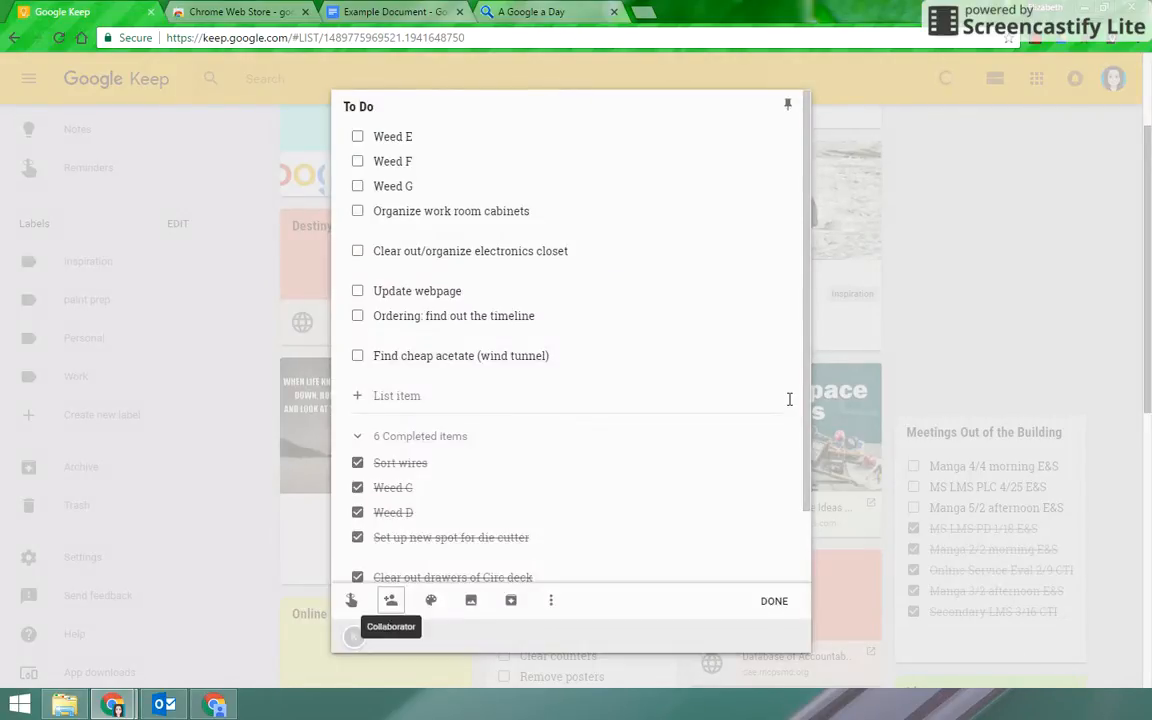
pyautogui.click(782, 603)
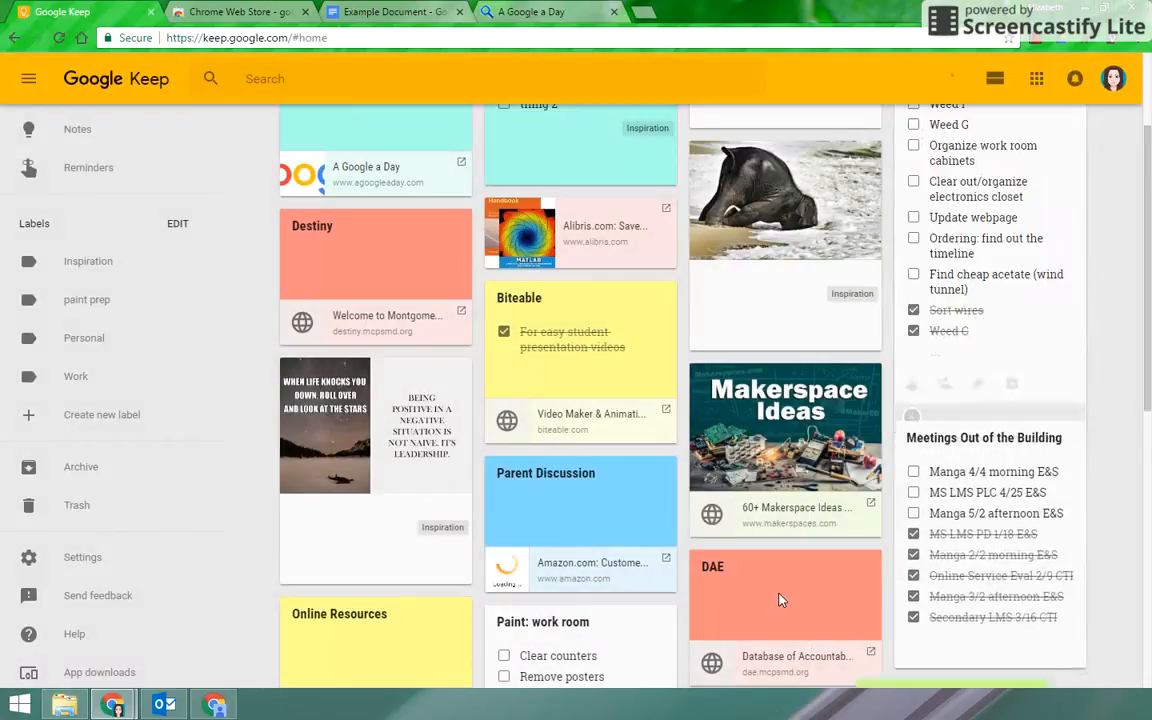
# Step: Switch to the collaborator's Chrome window, reload Google Keep and check off Weed E in the shared To Do note
pyautogui.click(226, 707)
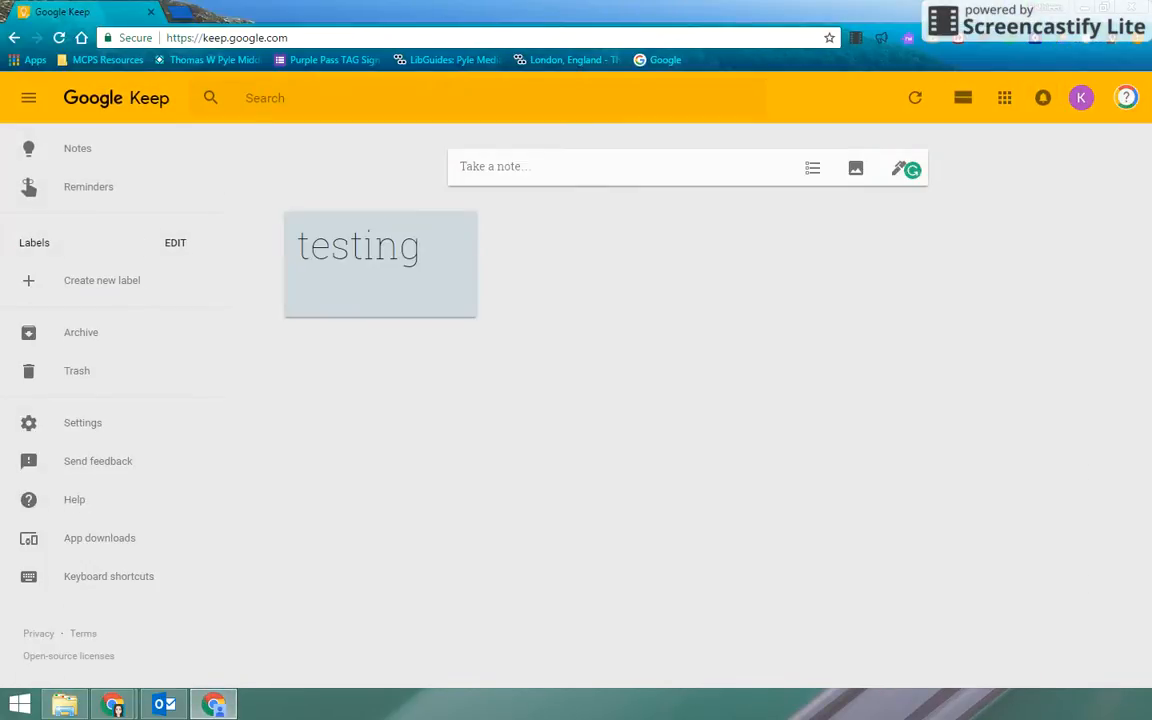
pyautogui.click(60, 39)
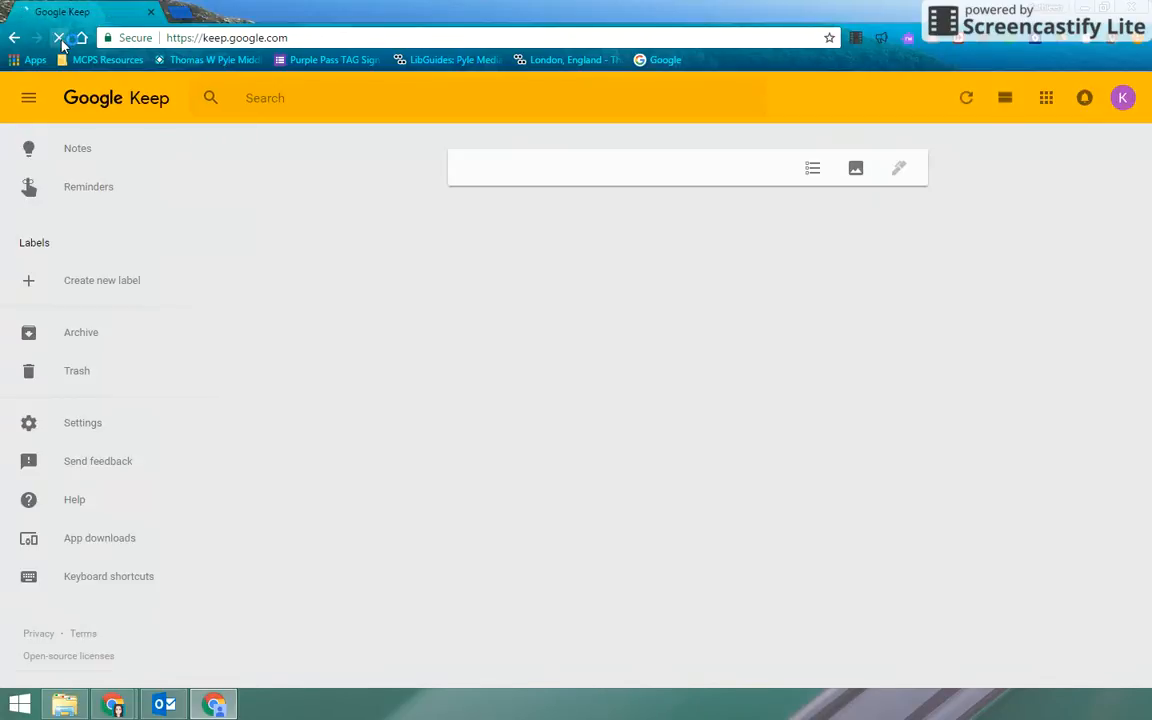
pyautogui.moveTo(285, 545)
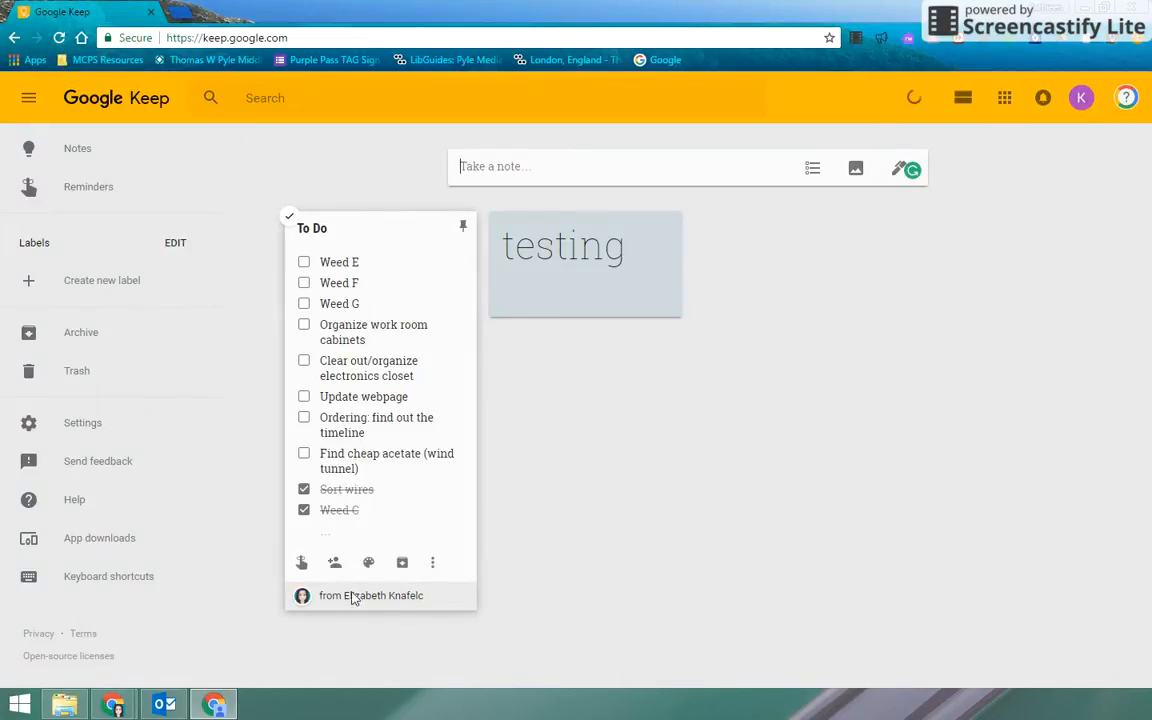
pyautogui.click(304, 262)
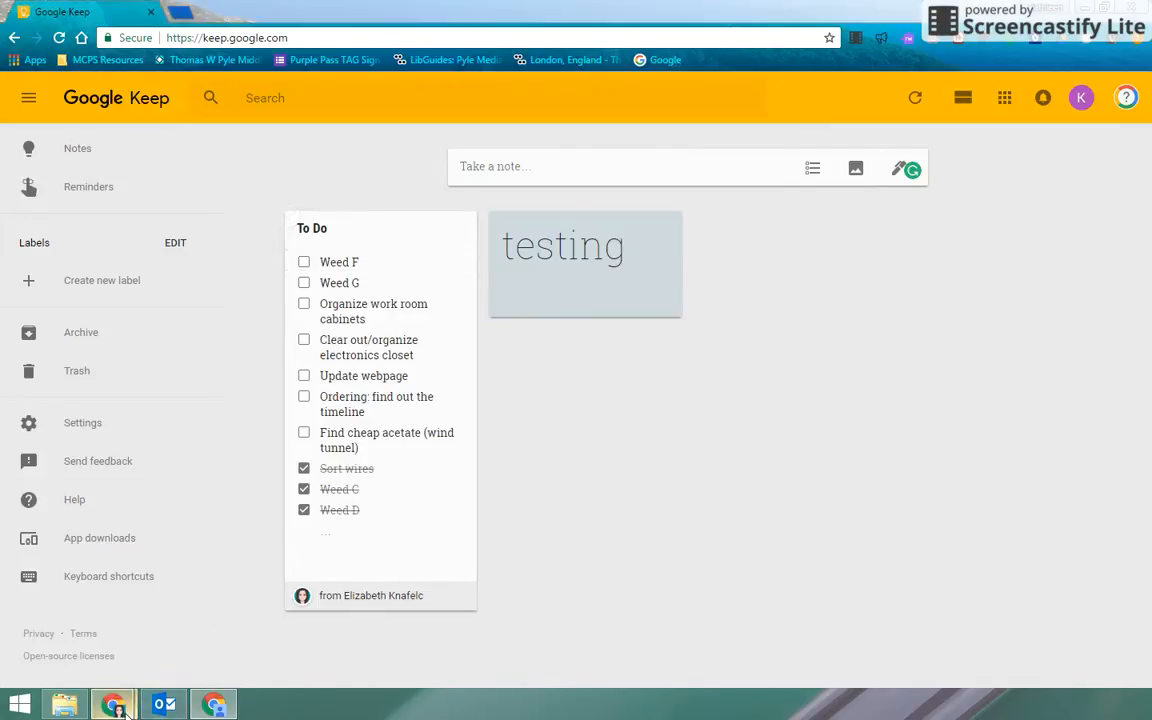
# Step: Return to the owner's Google Keep window and view the collaborator's change in the To Do note
pyautogui.moveTo(113, 705)
pyautogui.click(119, 567)
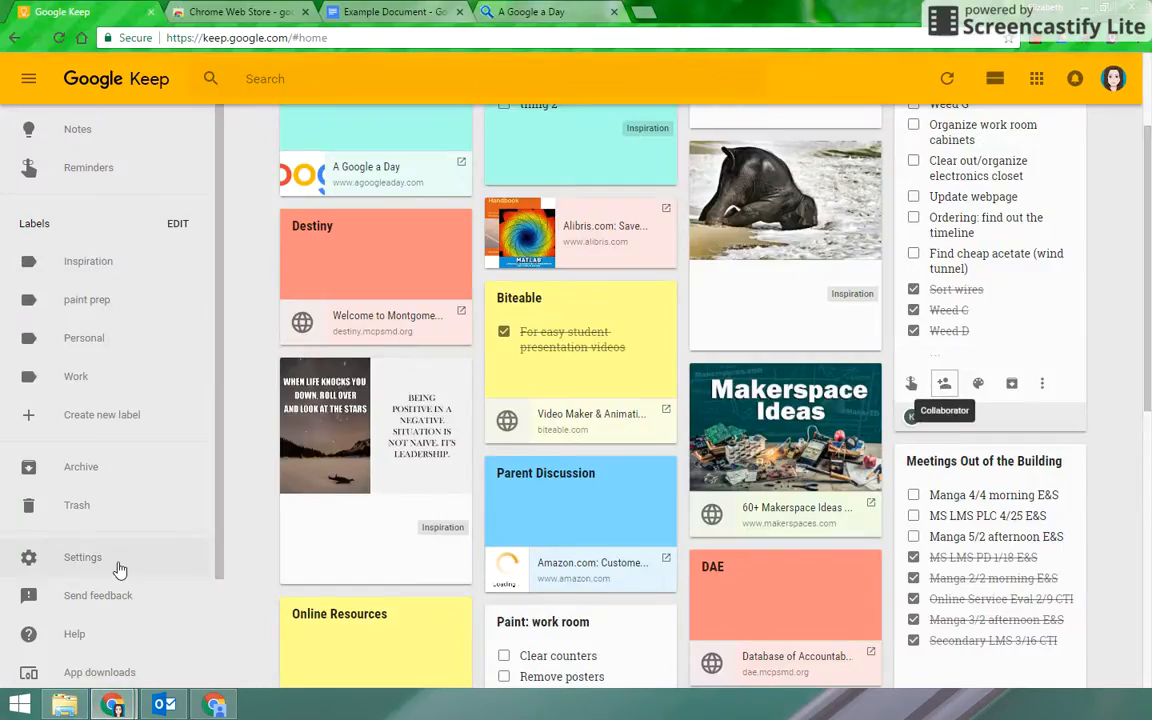
pyautogui.scroll(3, 119, 570)
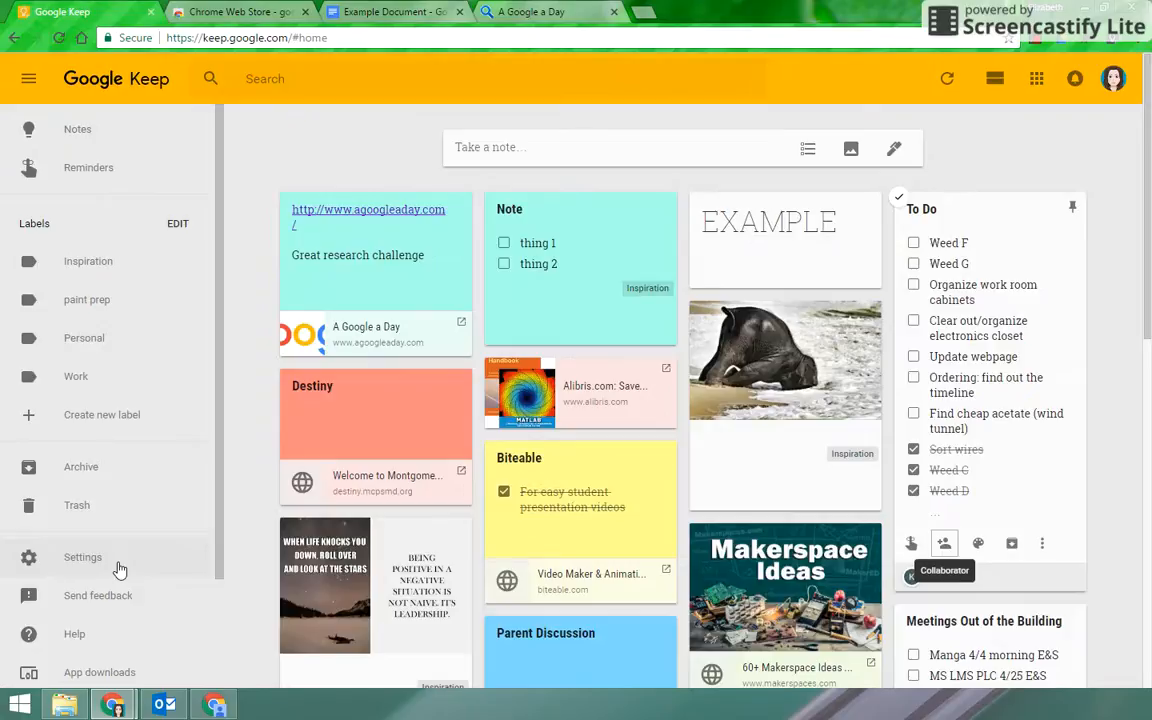